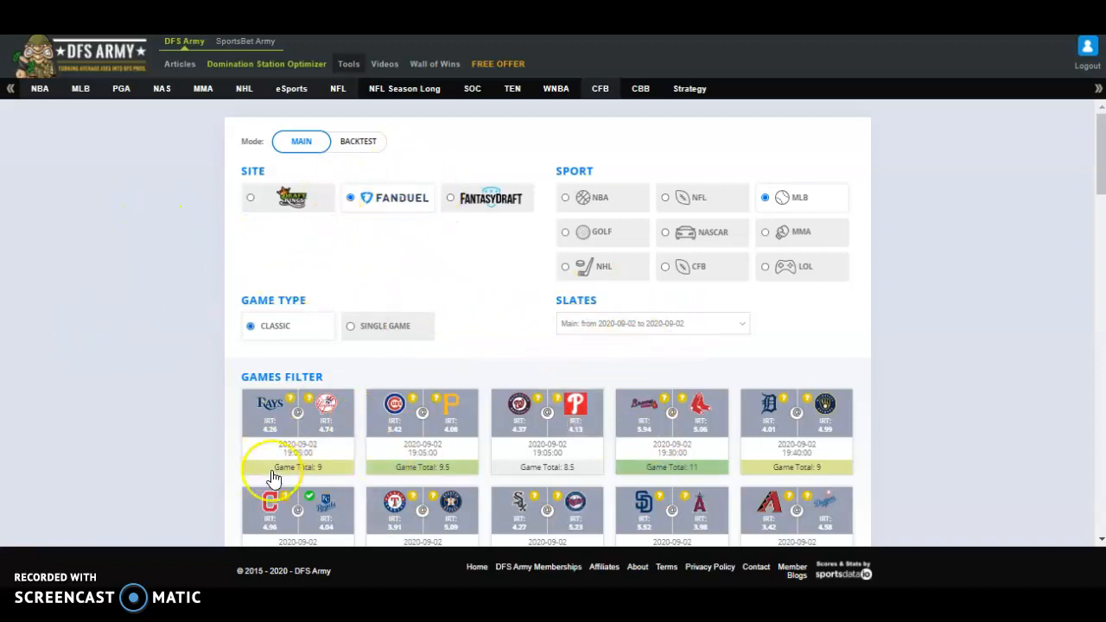
Step: Examine the FanDuel MLB game slate, the lineup settings, the hitter stack rules and the pitchers in the player pool
{"action": "scroll", "coordinate": [192, 400], "scroll_direction": "down", "scroll_amount": 4}
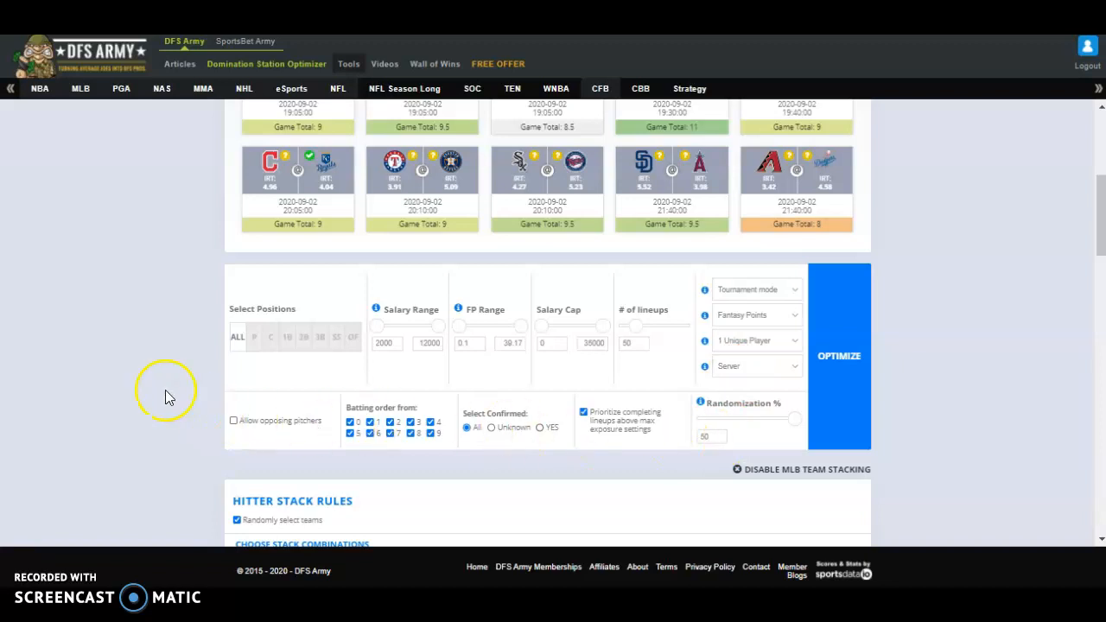
{"action": "scroll", "coordinate": [165, 393], "scroll_direction": "down", "scroll_amount": 2}
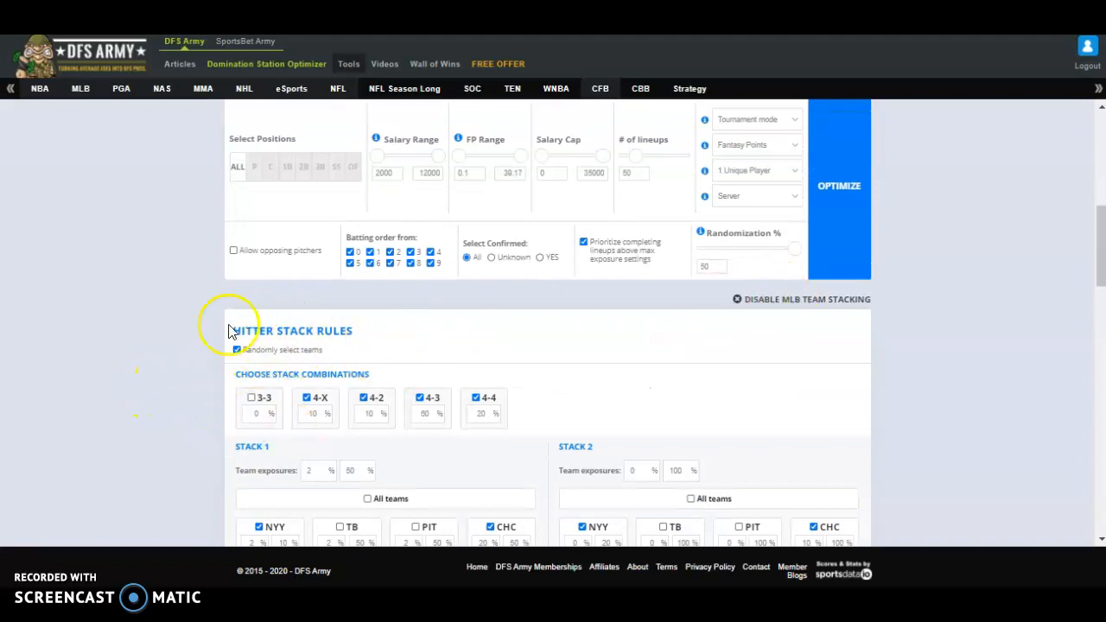
{"action": "scroll", "coordinate": [193, 337], "scroll_direction": "down", "scroll_amount": 3}
{"action": "scroll", "coordinate": [193, 335], "scroll_direction": "down", "scroll_amount": 5}
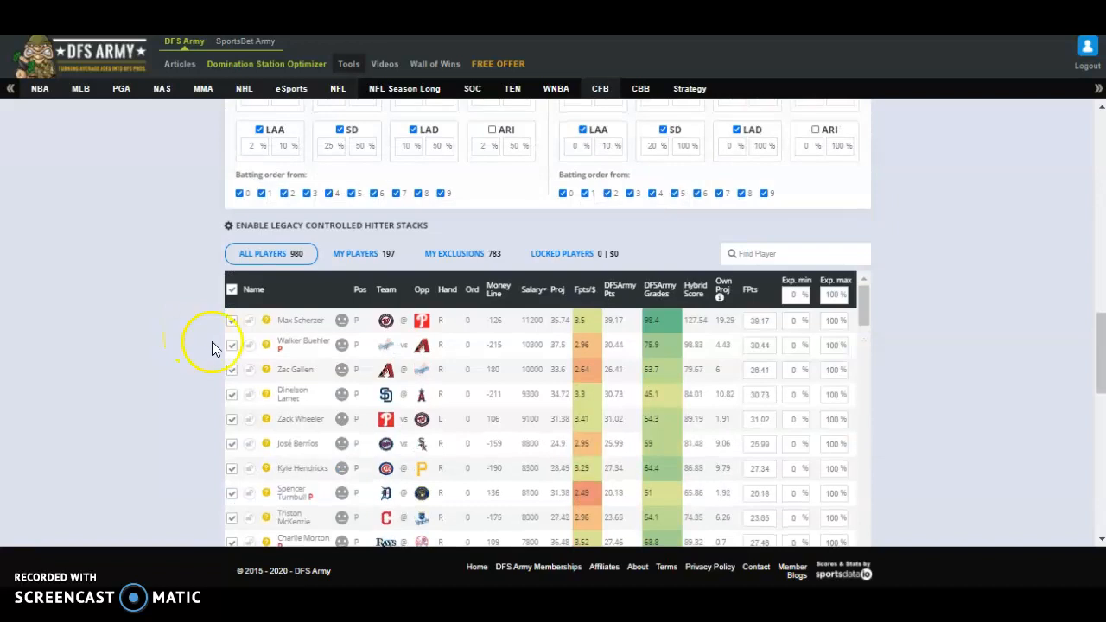
{"action": "scroll", "coordinate": [338, 383], "scroll_direction": "down", "scroll_amount": 1}
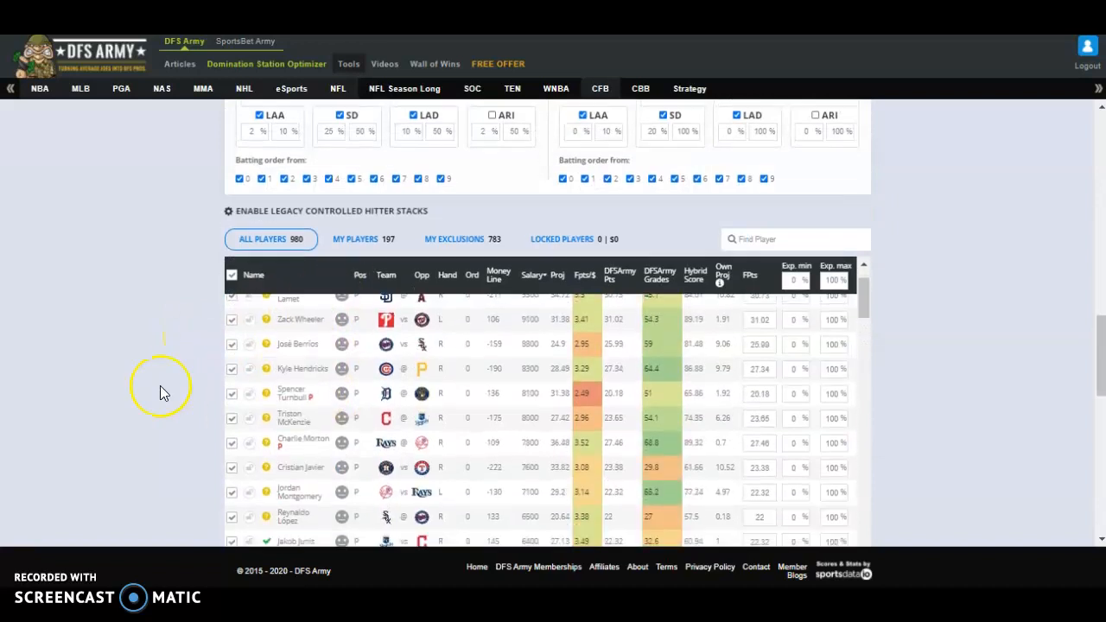
{"action": "scroll", "coordinate": [160, 386], "scroll_direction": "down", "scroll_amount": 1}
{"action": "scroll", "coordinate": [279, 383], "scroll_direction": "up", "scroll_amount": 1}
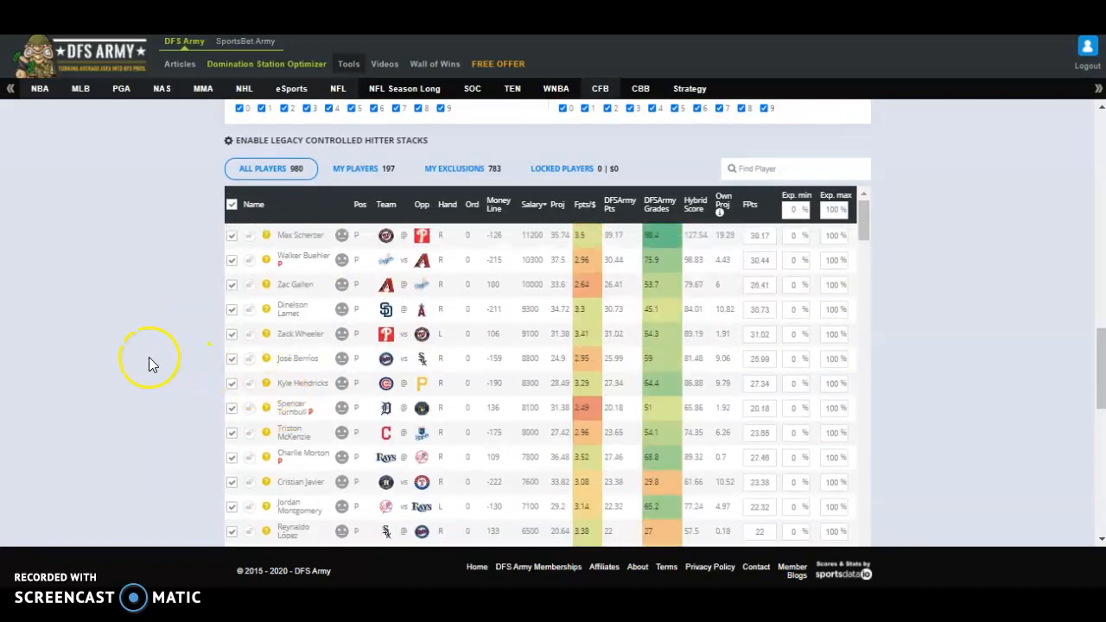
{"action": "scroll", "coordinate": [148, 363], "scroll_direction": "down", "scroll_amount": 1}
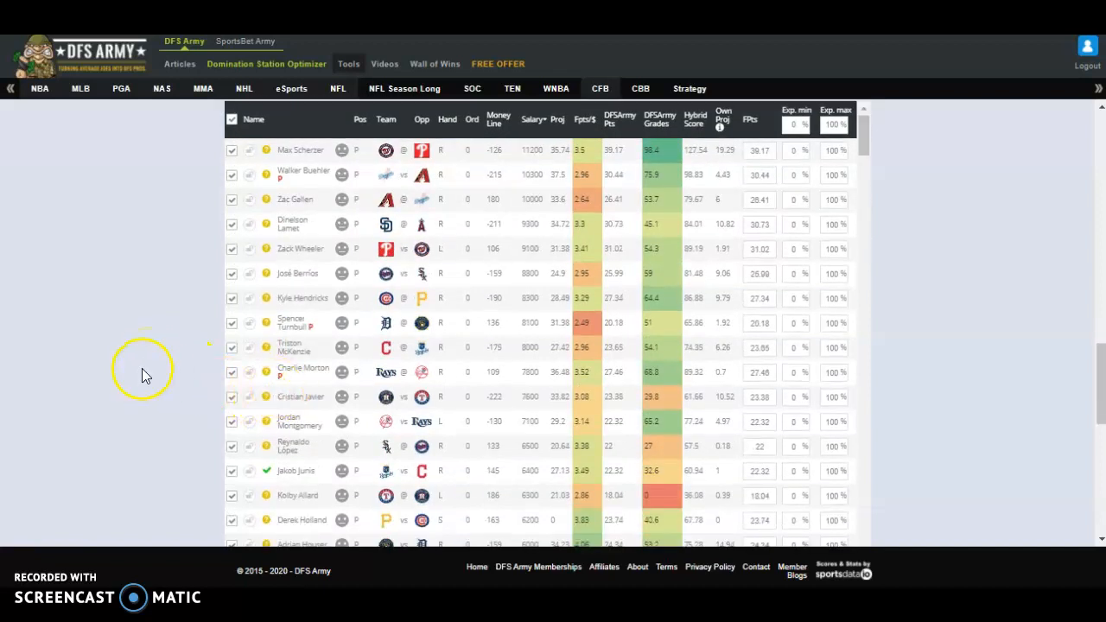
Step: Filter the player pool to catchers and review their projections and grades
{"action": "scroll", "coordinate": [143, 375], "scroll_direction": "up", "scroll_amount": 4}
{"action": "scroll", "coordinate": [144, 375], "scroll_direction": "up", "scroll_amount": 5}
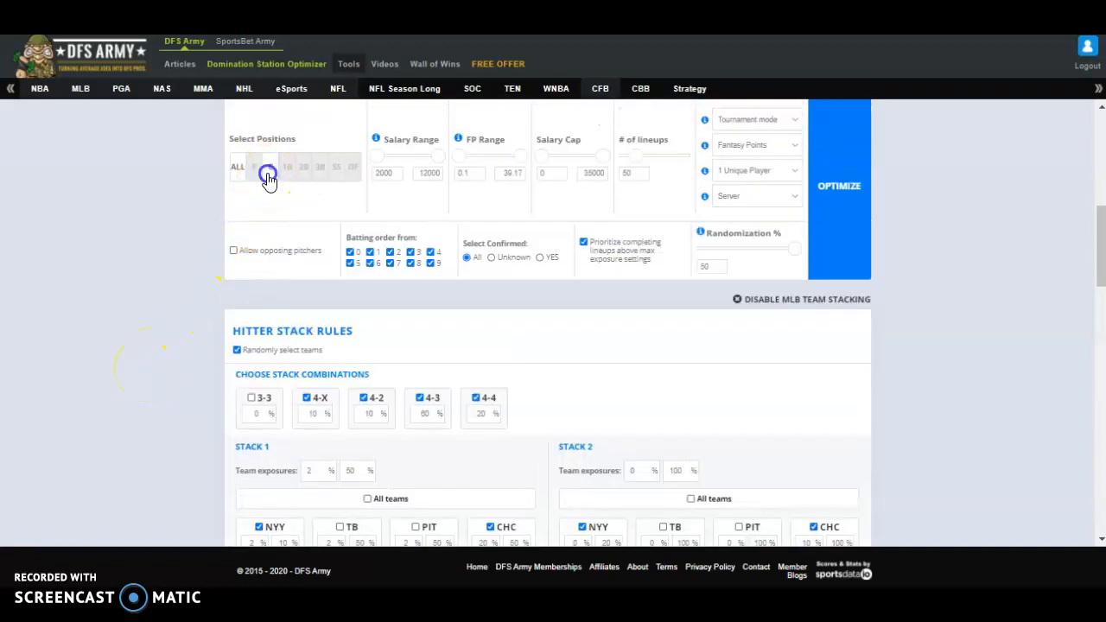
{"action": "scroll", "coordinate": [177, 311], "scroll_direction": "down", "scroll_amount": 15}
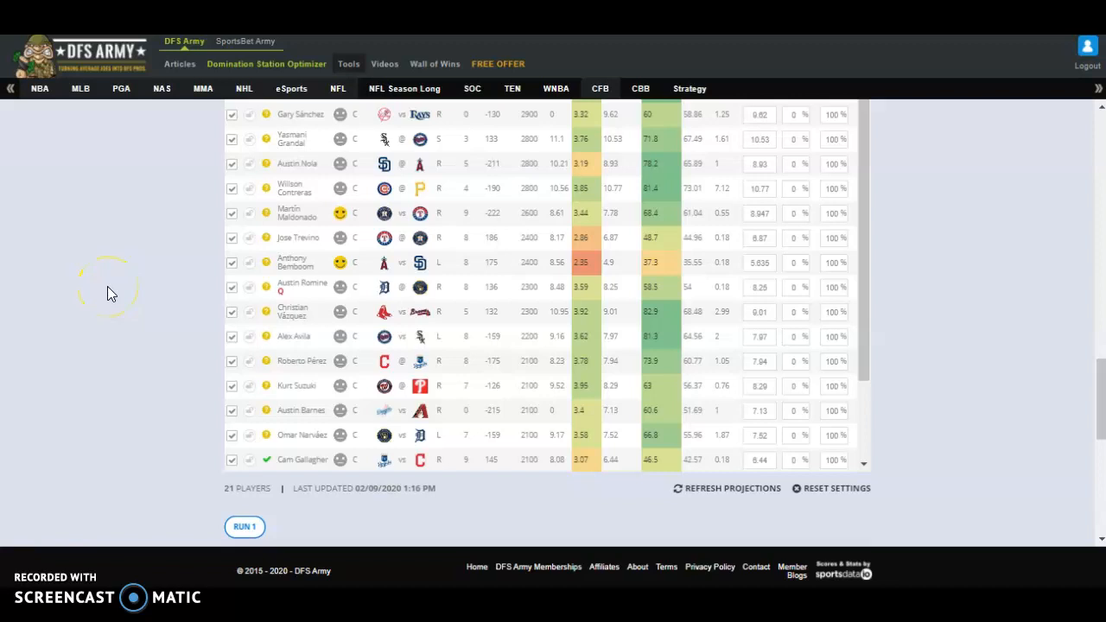
{"action": "scroll", "coordinate": [354, 304], "scroll_direction": "up", "scroll_amount": 2}
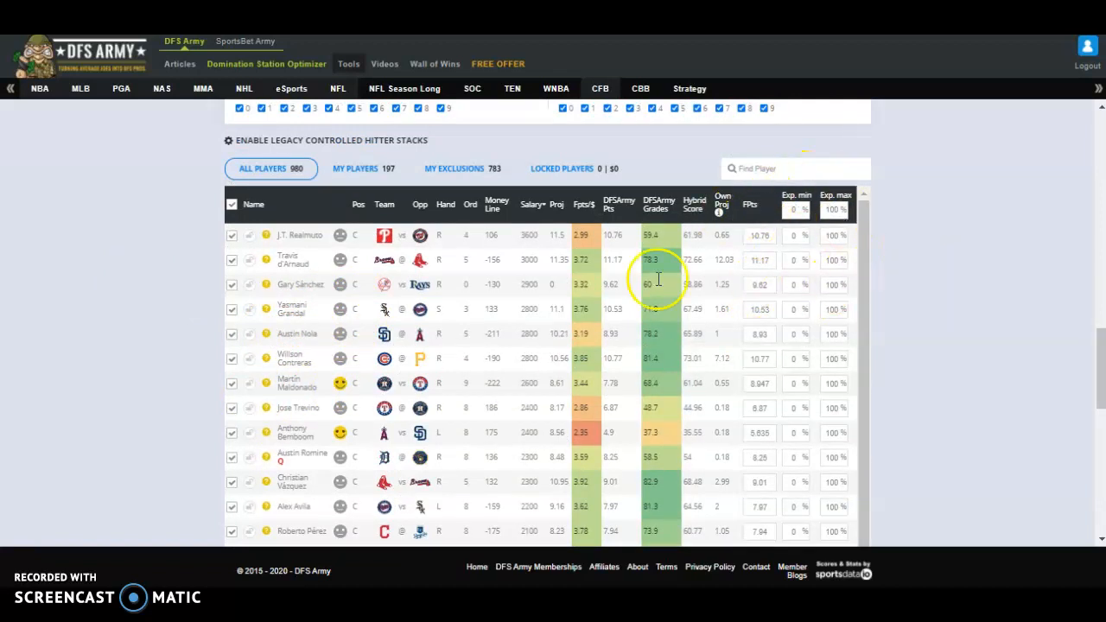
Step: Filter the player pool to first basemen and review their ratings and projections
{"action": "scroll", "coordinate": [156, 279], "scroll_direction": "up", "scroll_amount": 10}
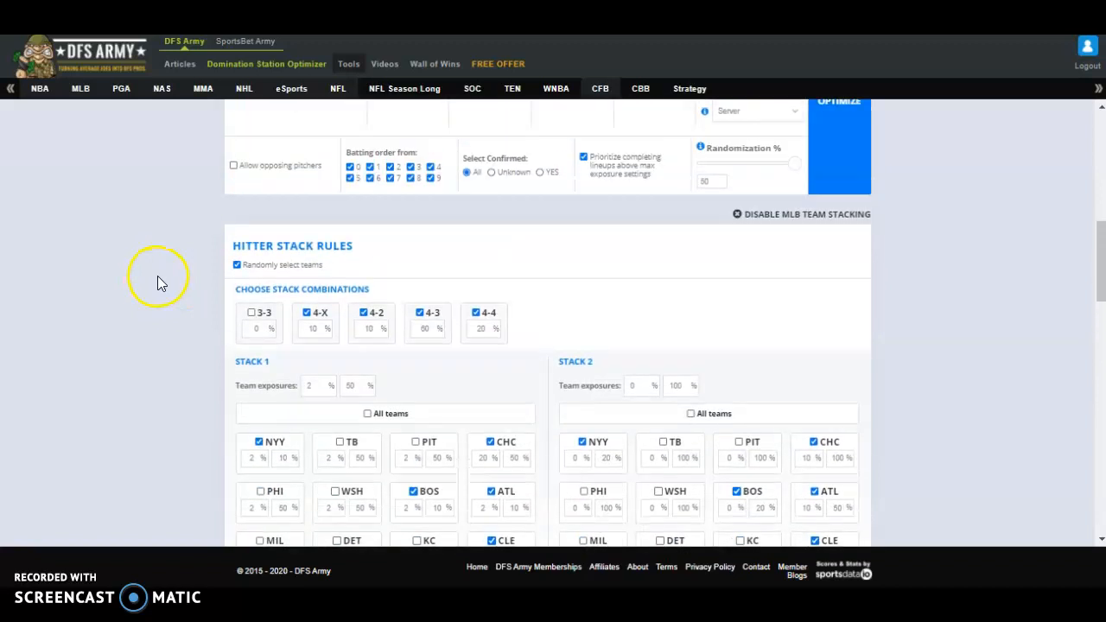
{"action": "scroll", "coordinate": [186, 269], "scroll_direction": "up", "scroll_amount": 2}
{"action": "left_click", "coordinate": [287, 252]}
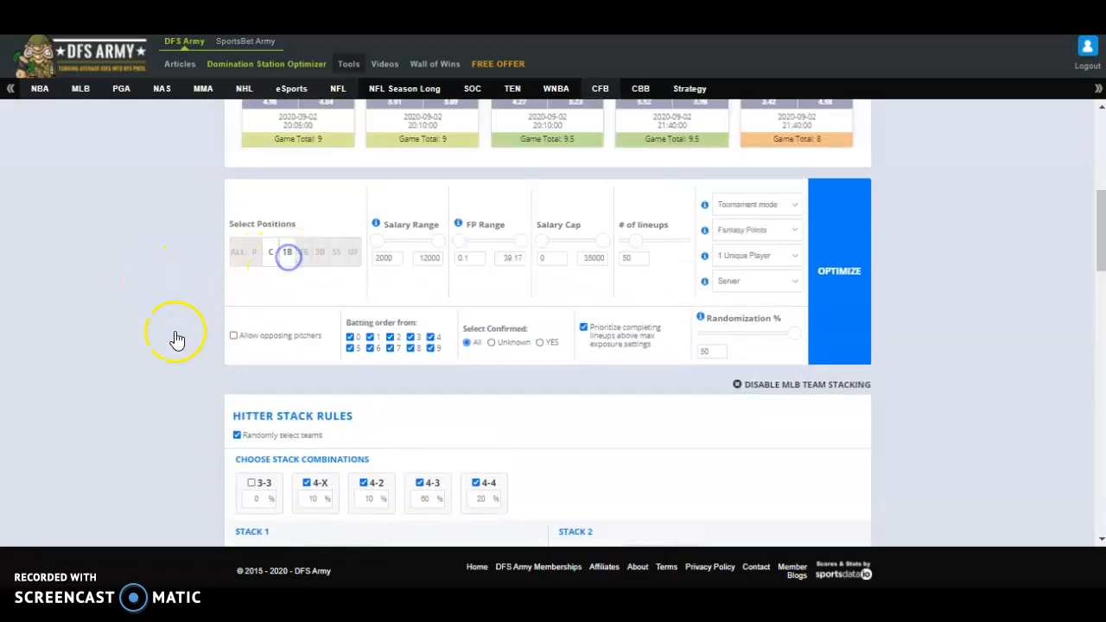
{"action": "scroll", "coordinate": [152, 381], "scroll_direction": "down", "scroll_amount": 3}
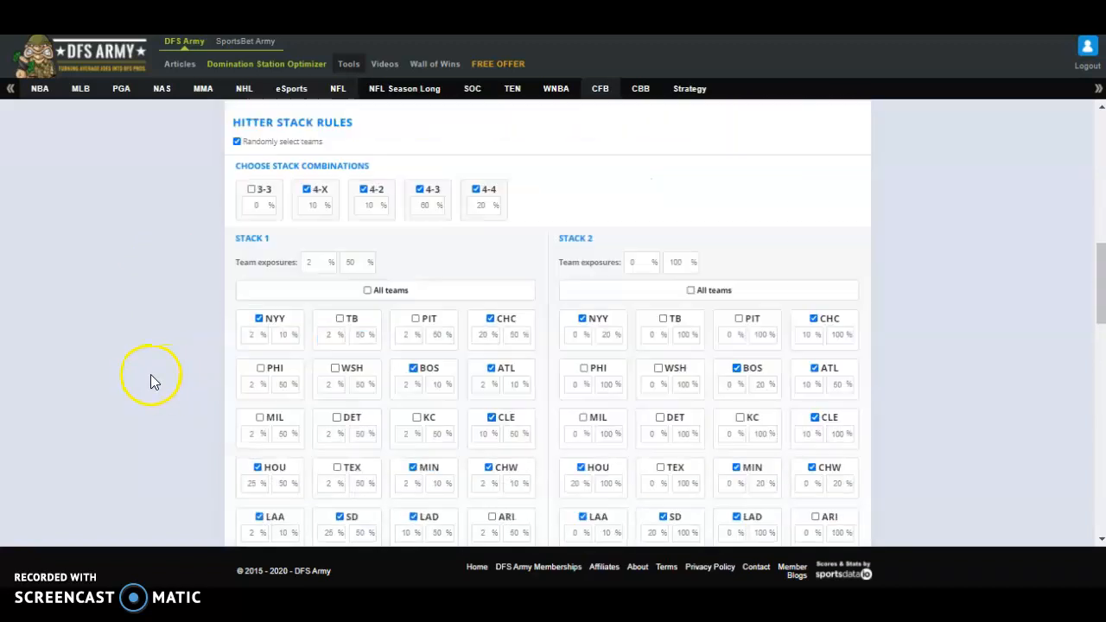
{"action": "scroll", "coordinate": [150, 382], "scroll_direction": "down", "scroll_amount": 8}
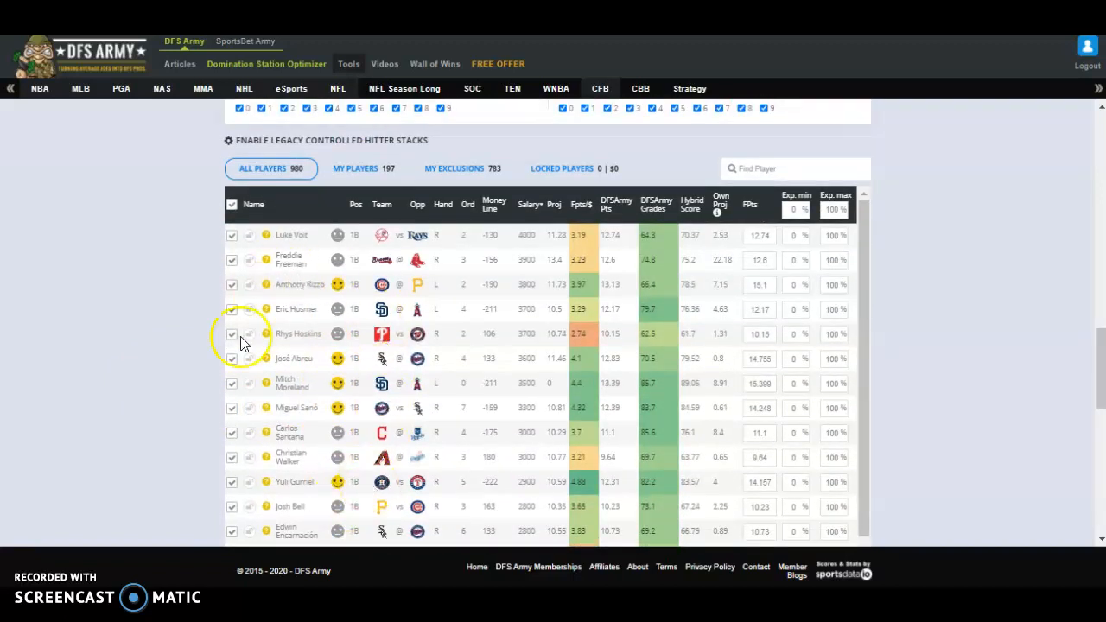
{"action": "scroll", "coordinate": [158, 386], "scroll_direction": "up", "scroll_amount": 1}
{"action": "scroll", "coordinate": [163, 376], "scroll_direction": "down", "scroll_amount": 2}
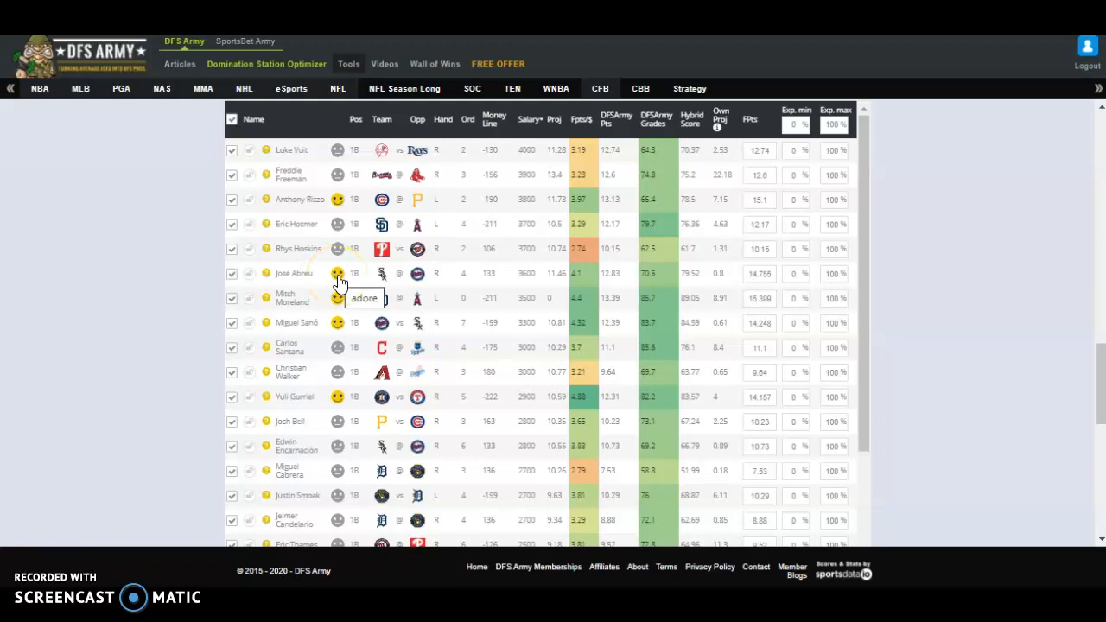
Step: Override José Abreu's projected fantasy points with 15.4, and reapply his adore rating
{"action": "double_click", "coordinate": [761, 274]}
{"action": "type", "text": "15.4"}
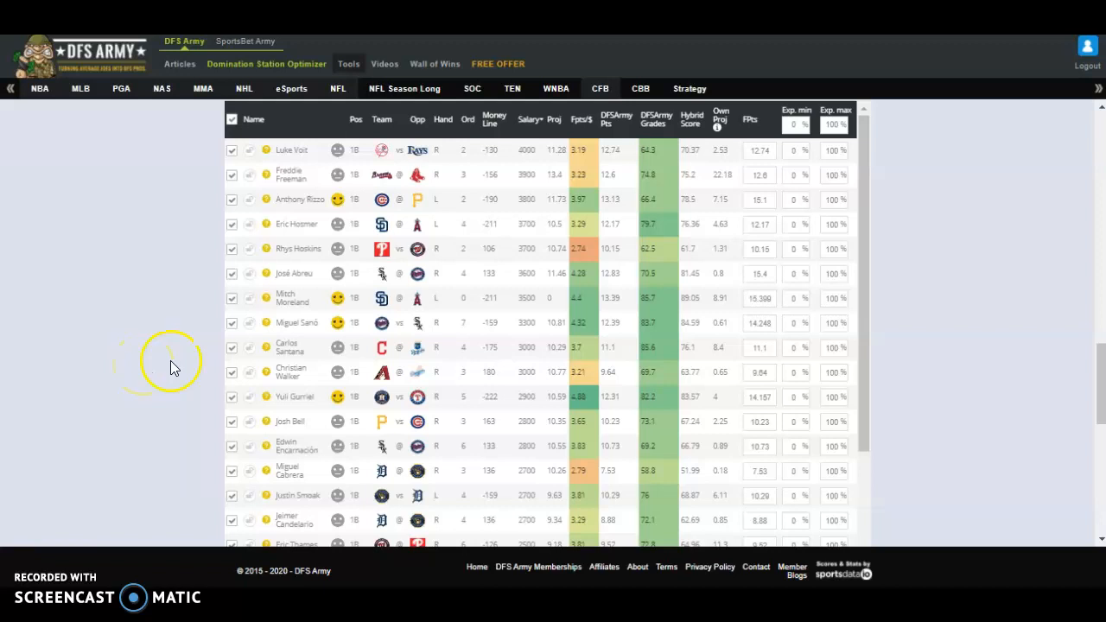
{"action": "left_click", "coordinate": [340, 279]}
{"action": "scroll", "coordinate": [159, 304], "scroll_direction": "up", "scroll_amount": 1}
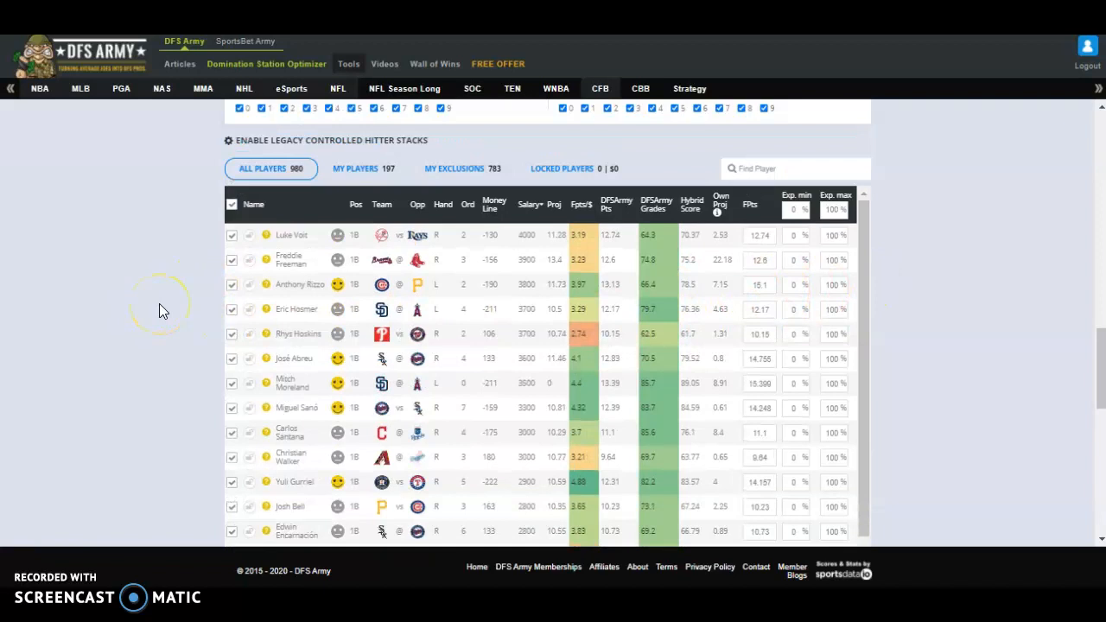
Step: Restore the player pool to all positions and compare the hitter stack rules with the FanDuel MLB Leverage Stacks sheet
{"action": "scroll", "coordinate": [159, 304], "scroll_direction": "up", "scroll_amount": 10}
{"action": "scroll", "coordinate": [248, 229], "scroll_direction": "up", "scroll_amount": 2}
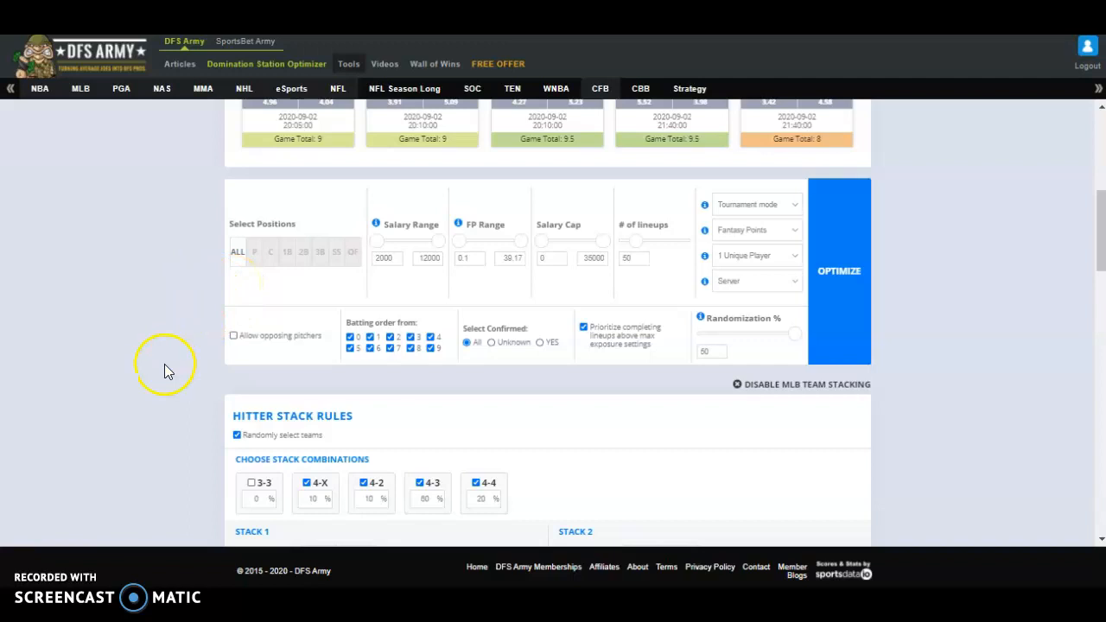
{"action": "scroll", "coordinate": [165, 371], "scroll_direction": "down", "scroll_amount": 2}
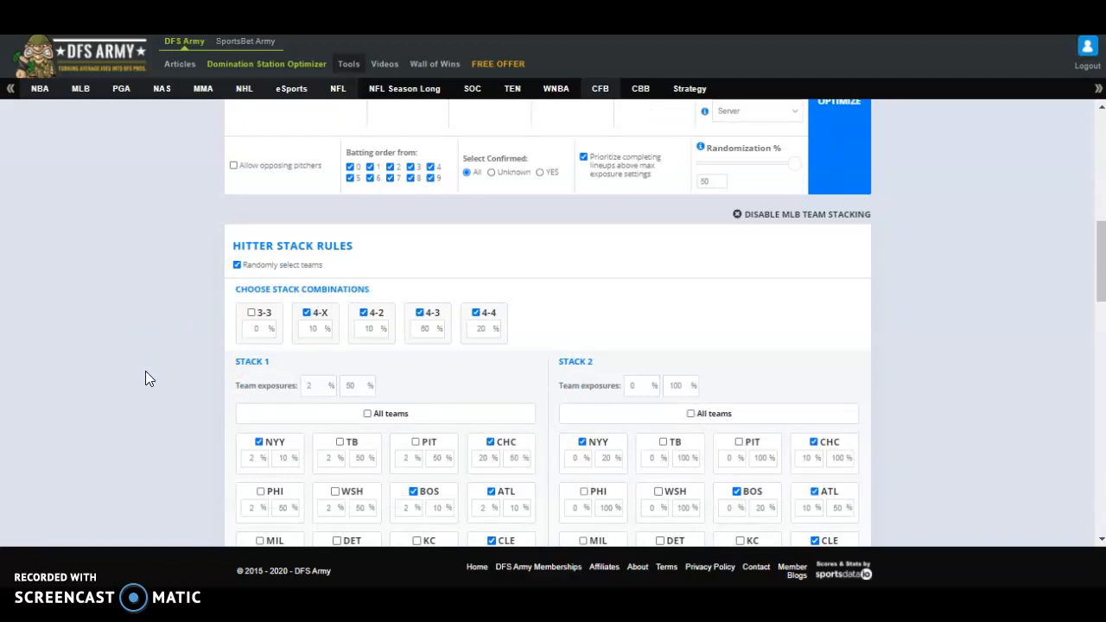
{"action": "scroll", "coordinate": [145, 370], "scroll_direction": "down", "scroll_amount": 1}
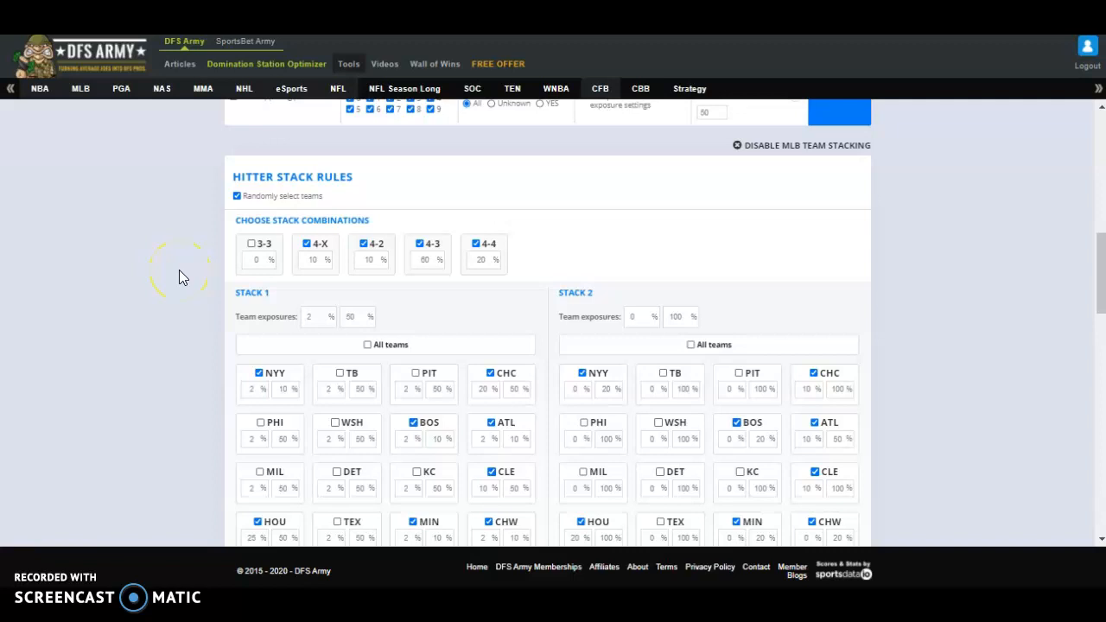
{"action": "scroll", "coordinate": [179, 277], "scroll_direction": "down", "scroll_amount": 1}
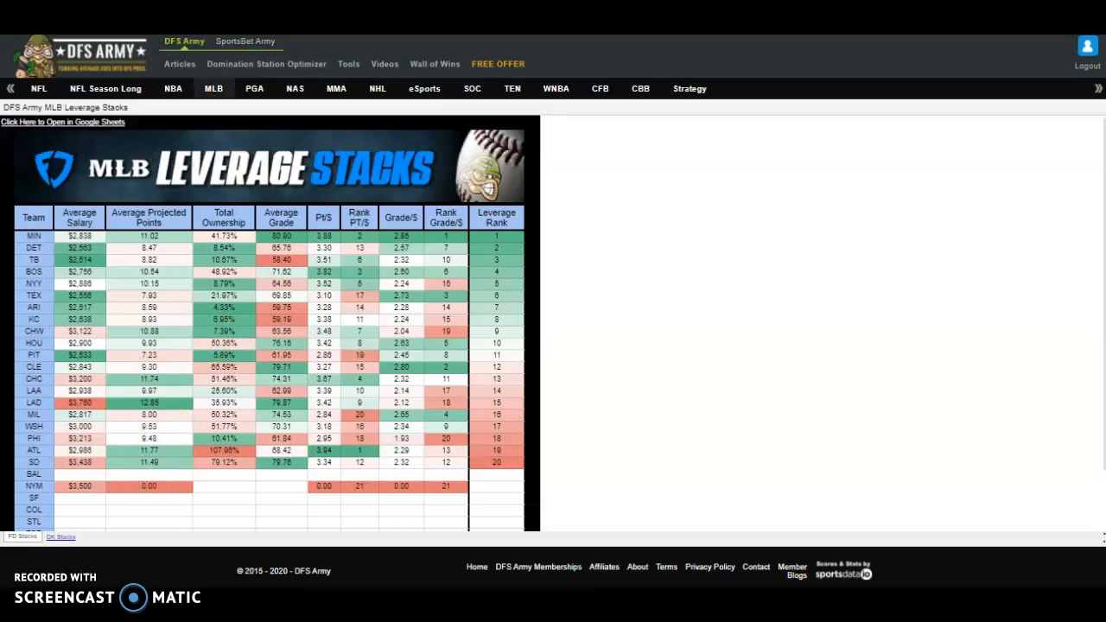
{"action": "left_click", "coordinate": [207, 17]}
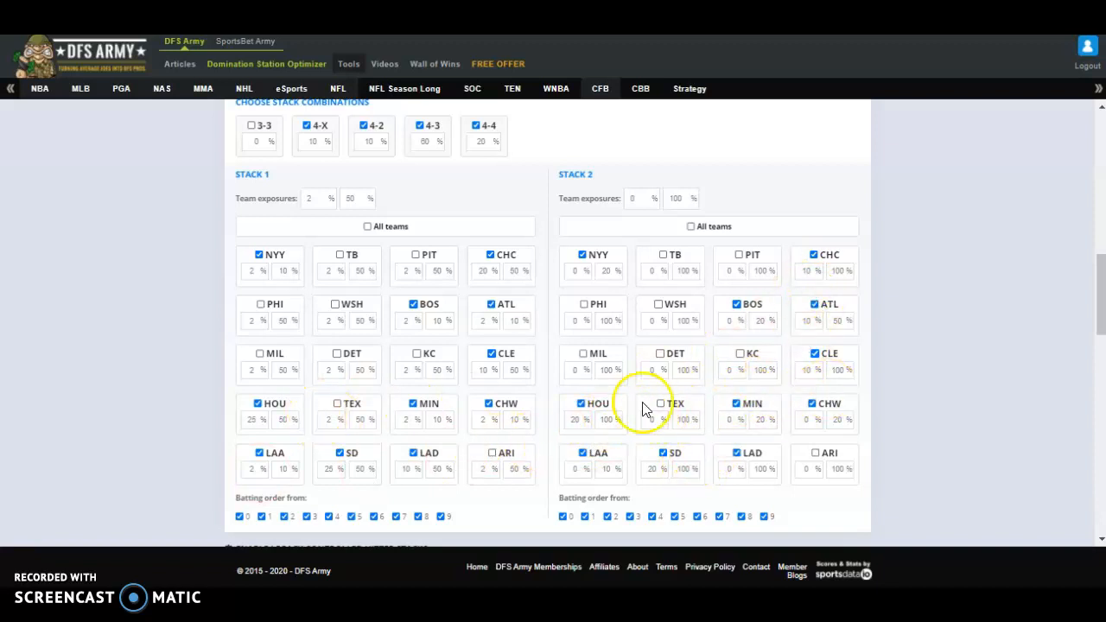
Step: Review the full player pool and the player exposures across the 50 generated lineups
{"action": "scroll", "coordinate": [119, 373], "scroll_direction": "down", "scroll_amount": 4}
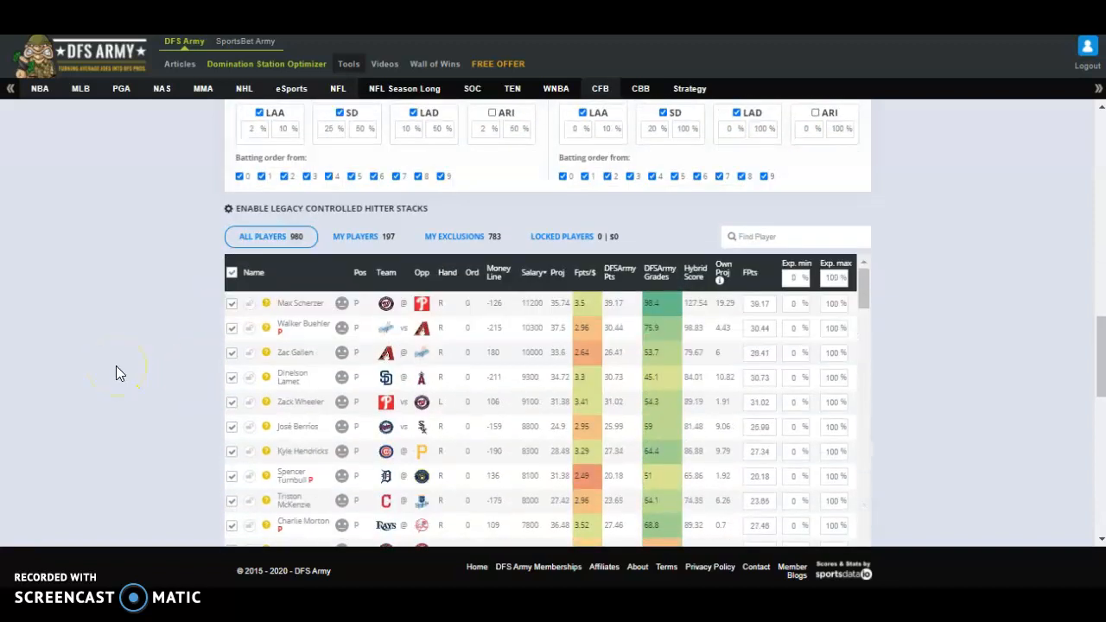
{"action": "scroll", "coordinate": [113, 367], "scroll_direction": "down", "scroll_amount": 6}
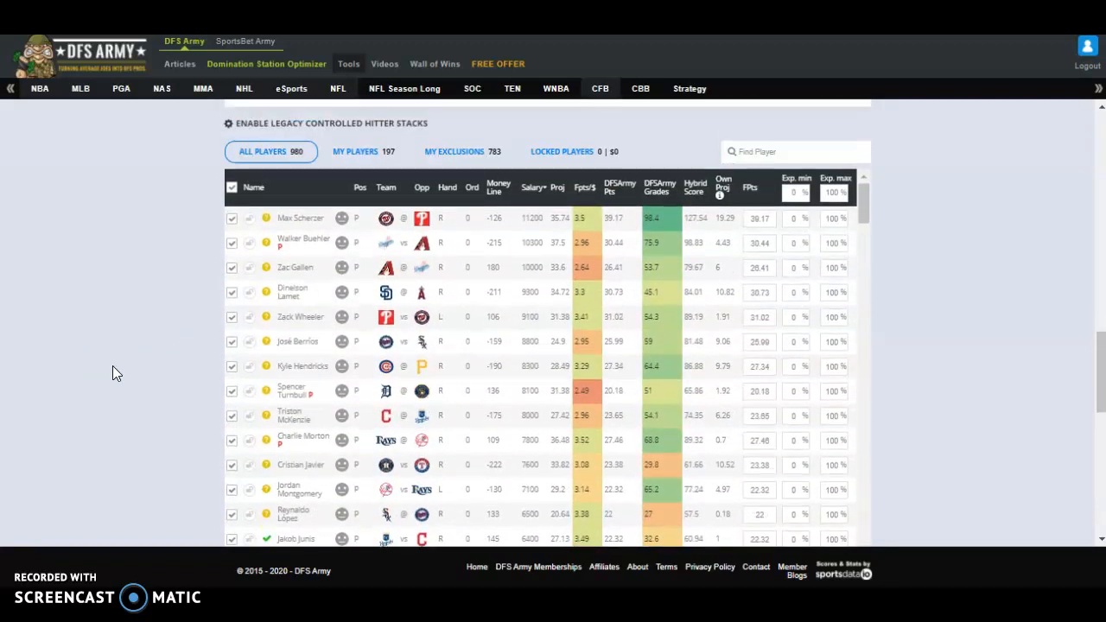
{"action": "scroll", "coordinate": [112, 373], "scroll_direction": "down", "scroll_amount": 3}
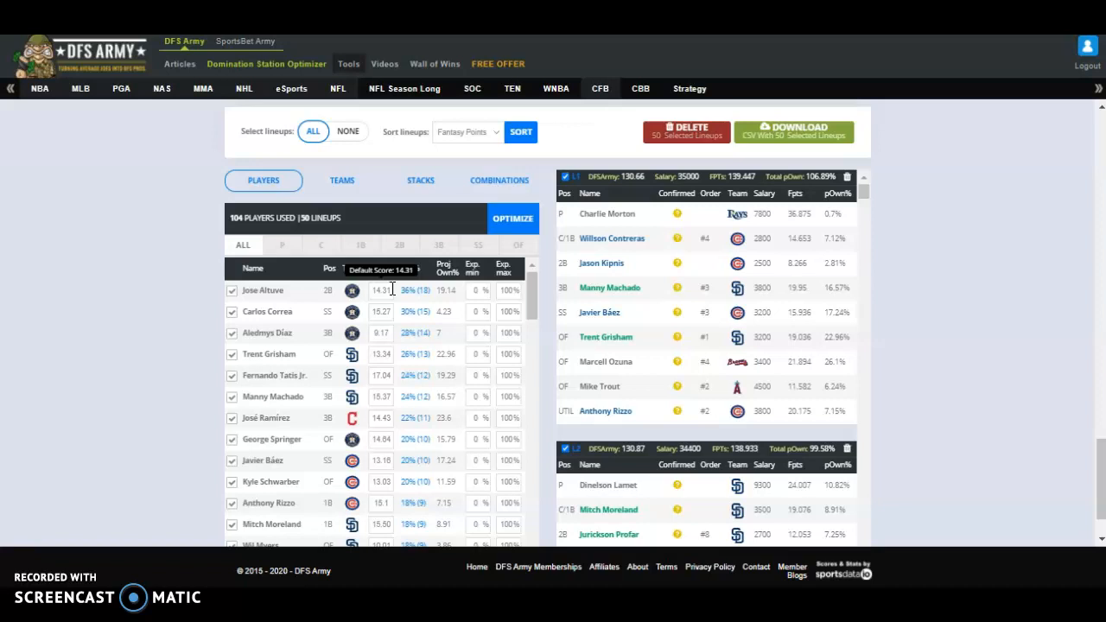
{"action": "left_click", "coordinate": [352, 296]}
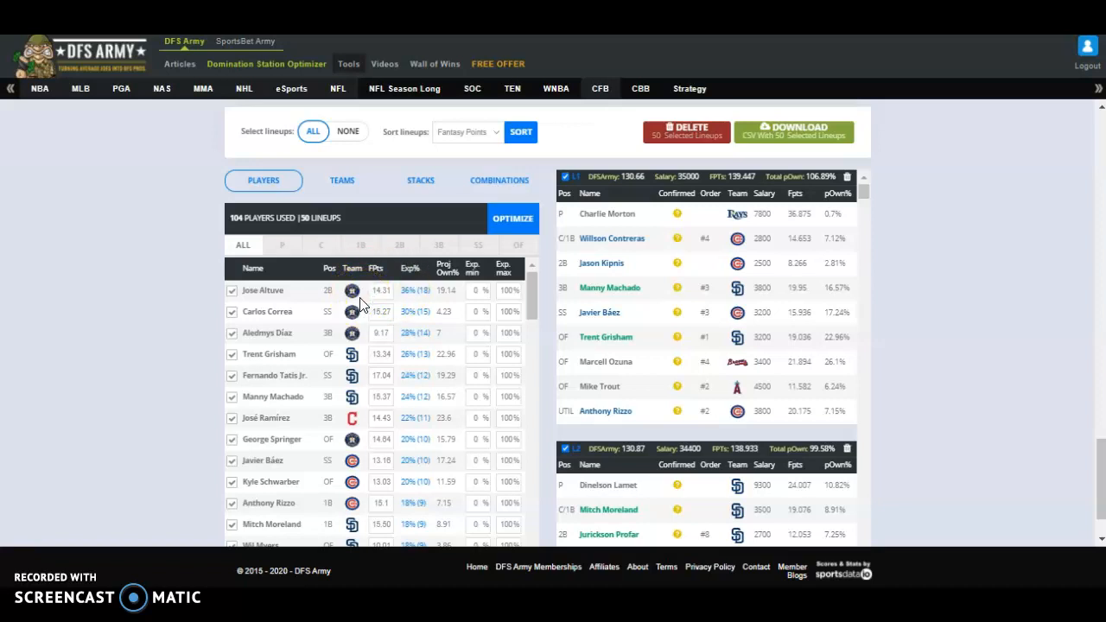
Step: Review the team exposures of the generated lineups and the exposures of the teams used in Stack 1 and Stack 2
{"action": "left_click", "coordinate": [341, 180]}
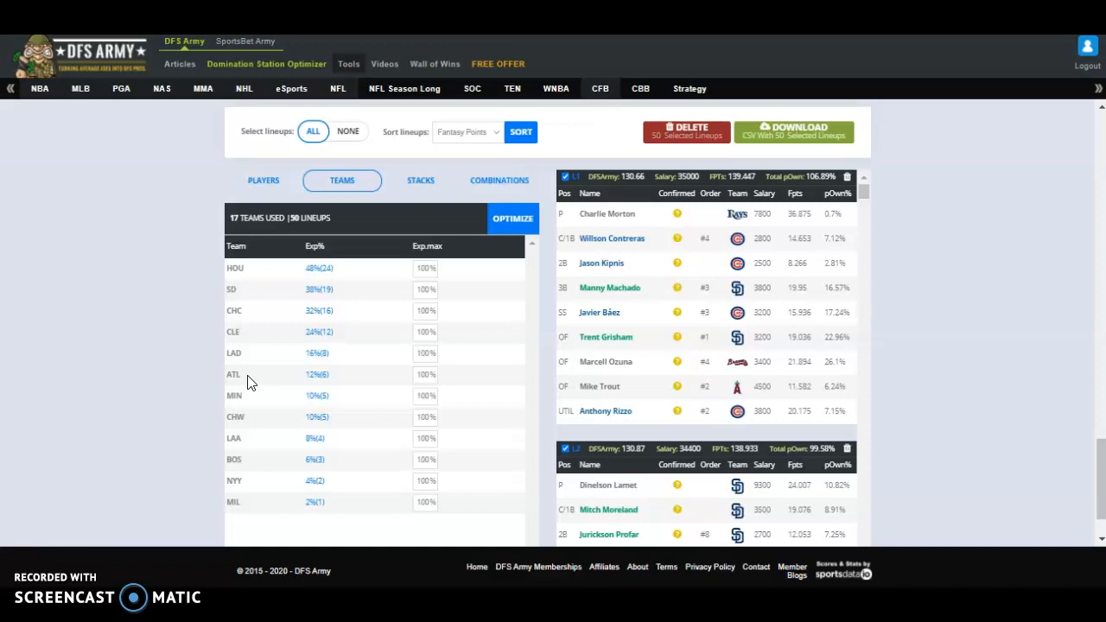
{"action": "left_click", "coordinate": [411, 182]}
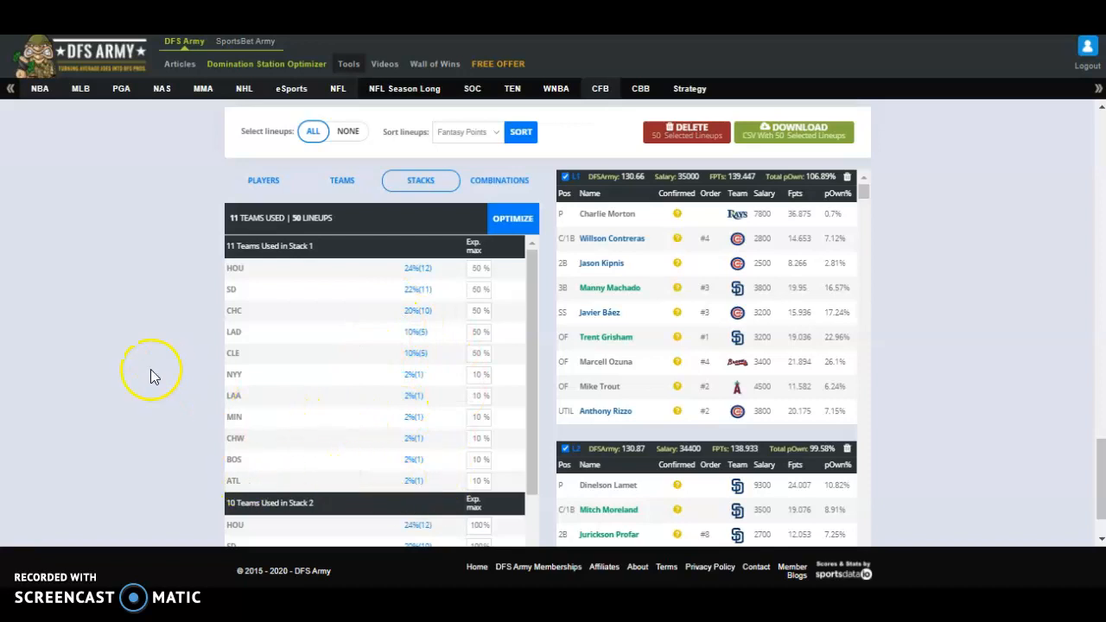
{"action": "scroll", "coordinate": [104, 370], "scroll_direction": "down", "scroll_amount": 1}
{"action": "scroll", "coordinate": [205, 382], "scroll_direction": "up", "scroll_amount": 2}
{"action": "scroll", "coordinate": [144, 389], "scroll_direction": "down", "scroll_amount": 1}
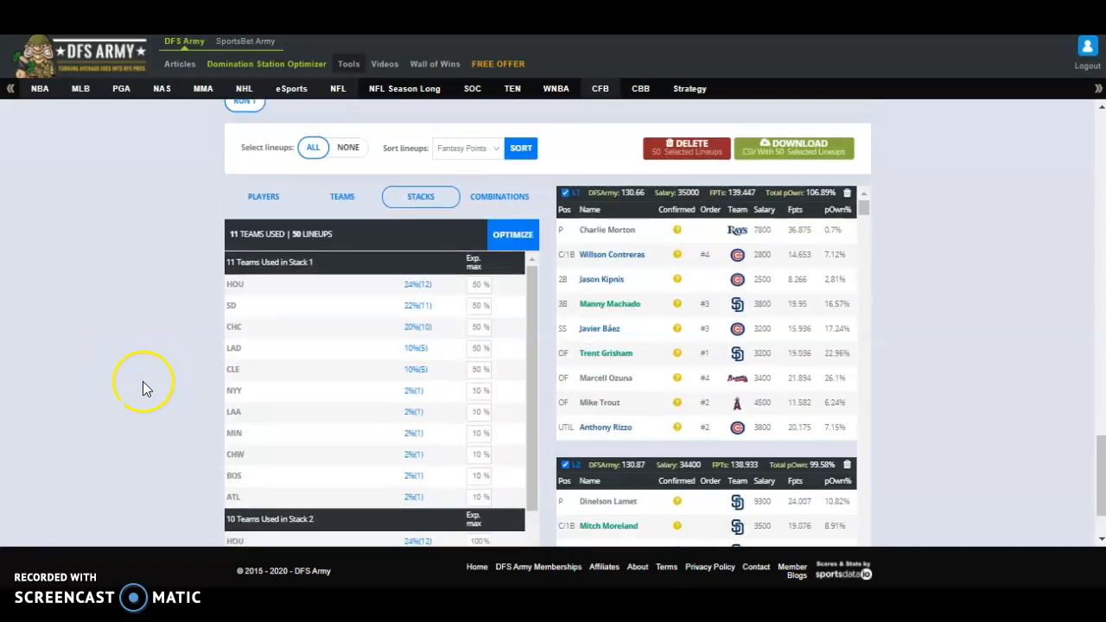
{"action": "scroll", "coordinate": [326, 383], "scroll_direction": "down", "scroll_amount": 3}
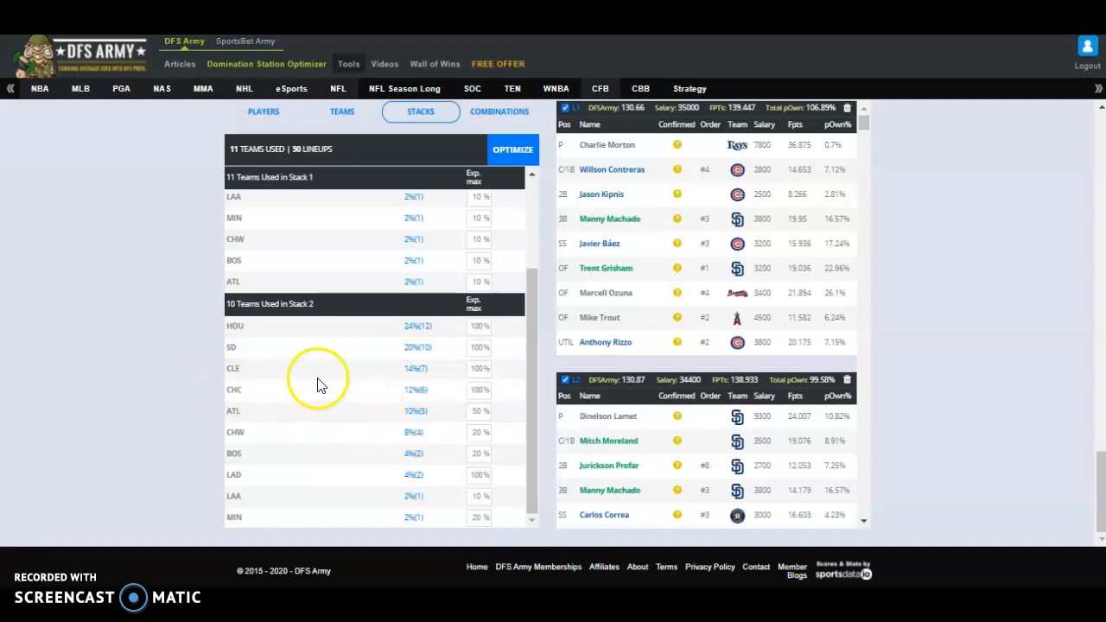
{"action": "scroll", "coordinate": [317, 385], "scroll_direction": "up", "scroll_amount": 3}
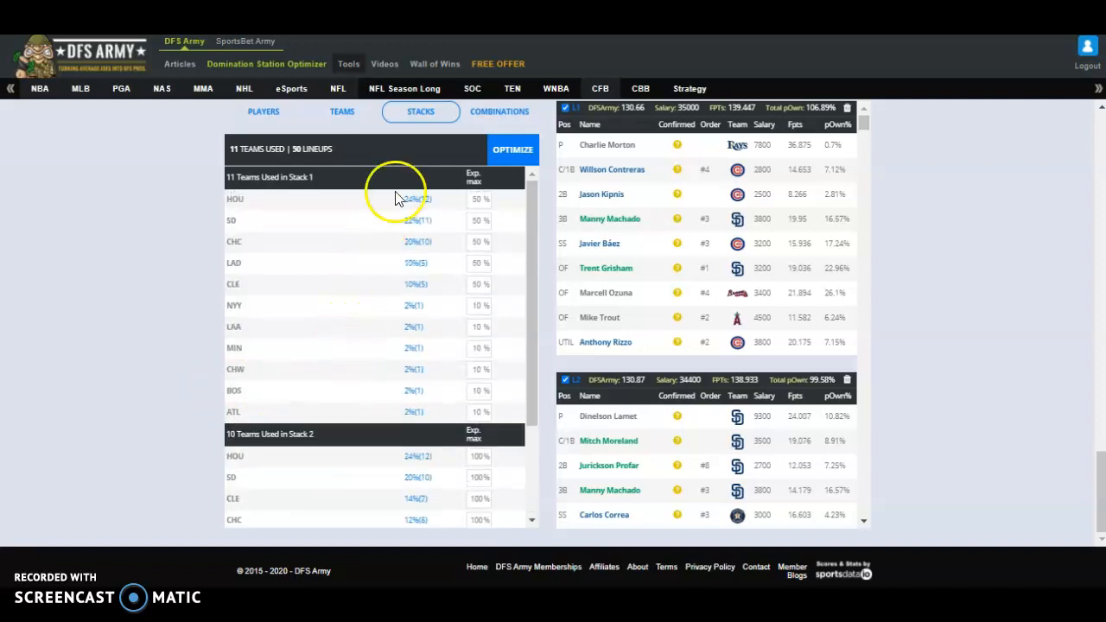
Step: Review the team combination exposures and examine the players in the first few generated lineups
{"action": "left_click", "coordinate": [478, 113]}
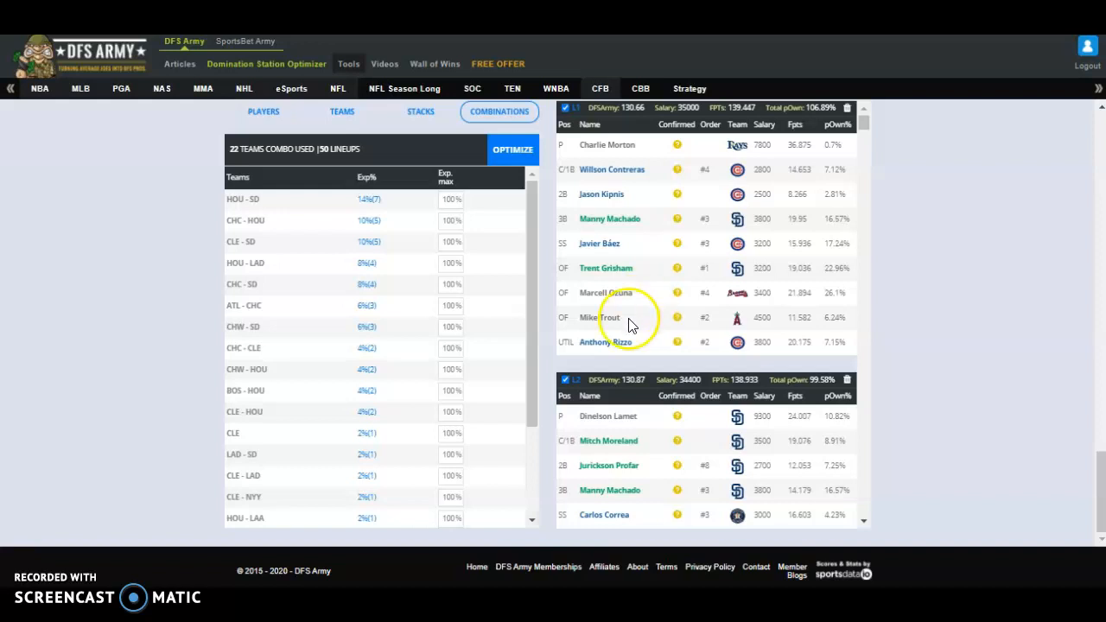
{"action": "scroll", "coordinate": [820, 294], "scroll_direction": "down", "scroll_amount": 1}
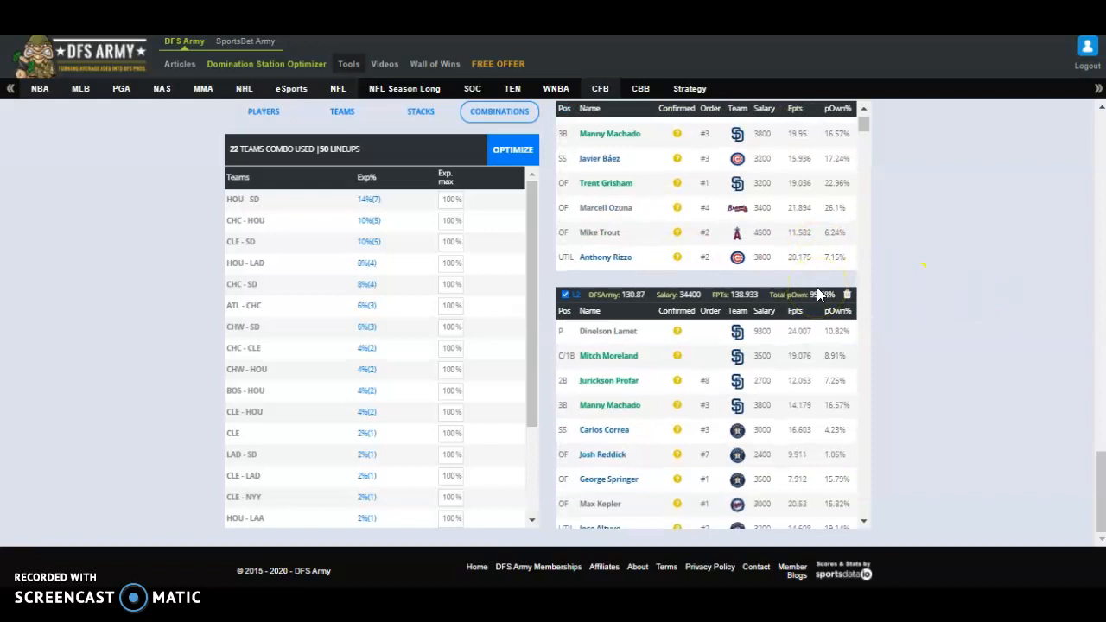
{"action": "scroll", "coordinate": [817, 287], "scroll_direction": "down", "scroll_amount": 1}
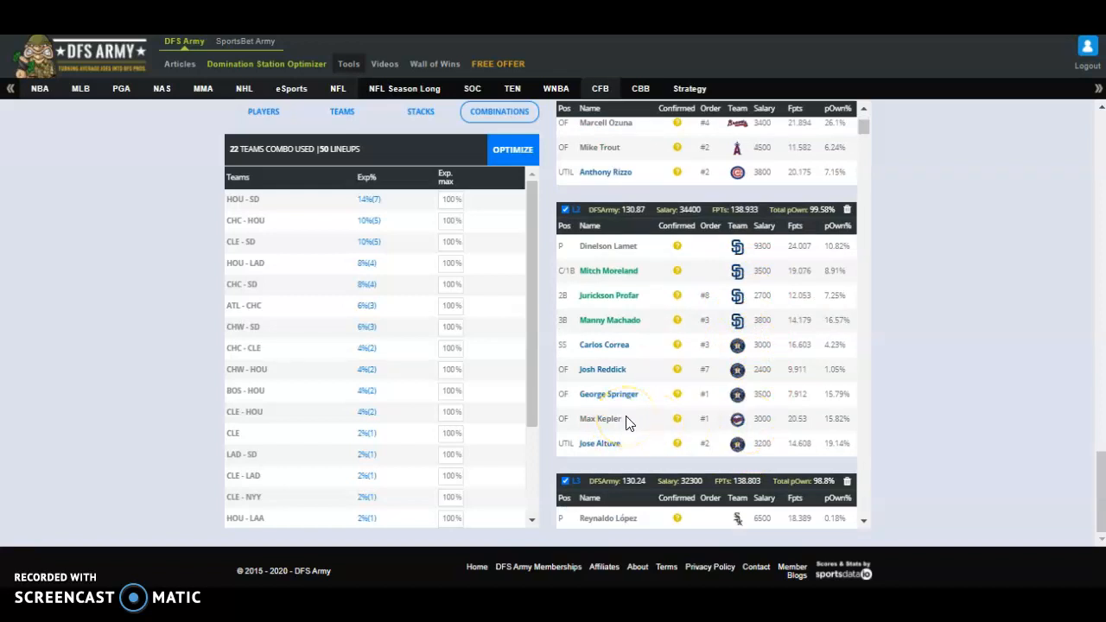
{"action": "scroll", "coordinate": [634, 413], "scroll_direction": "down", "scroll_amount": 3}
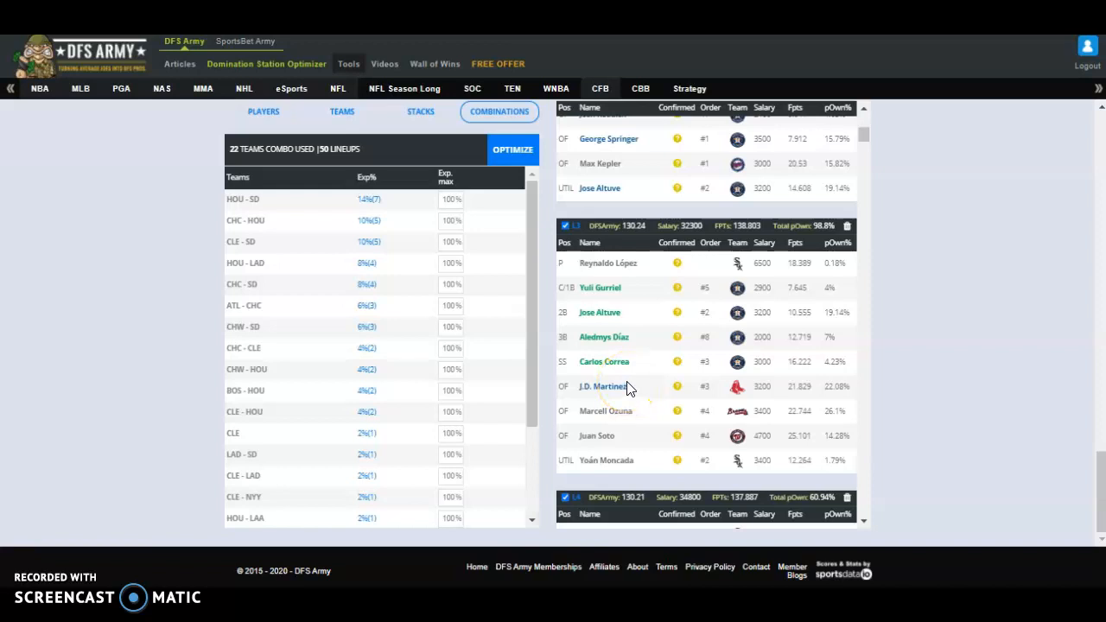
{"action": "scroll", "coordinate": [641, 385], "scroll_direction": "down", "scroll_amount": 1}
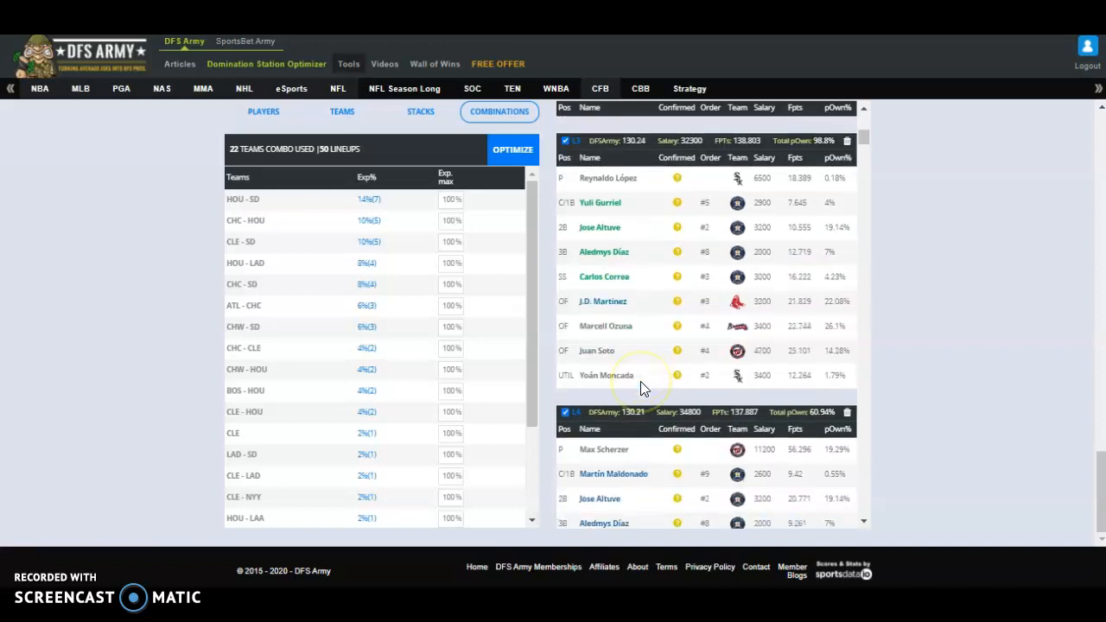
Step: Examine the players and team stacks in generated lineups L4 through L8
{"action": "scroll", "coordinate": [642, 387], "scroll_direction": "down", "scroll_amount": 1}
{"action": "scroll", "coordinate": [641, 388], "scroll_direction": "down", "scroll_amount": 1}
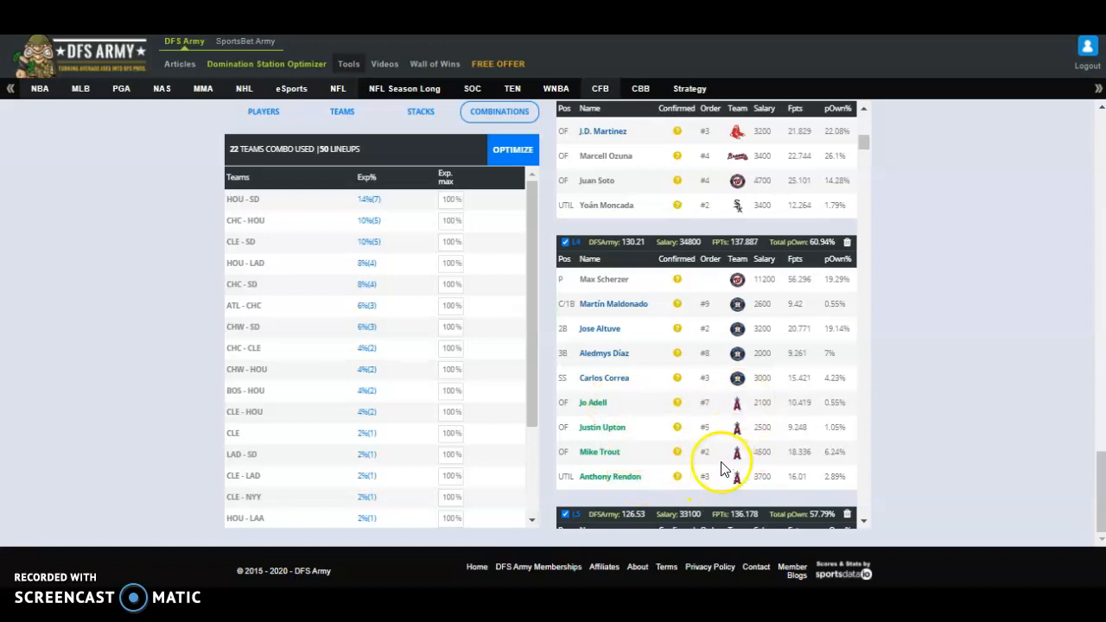
{"action": "scroll", "coordinate": [666, 400], "scroll_direction": "down", "scroll_amount": 4}
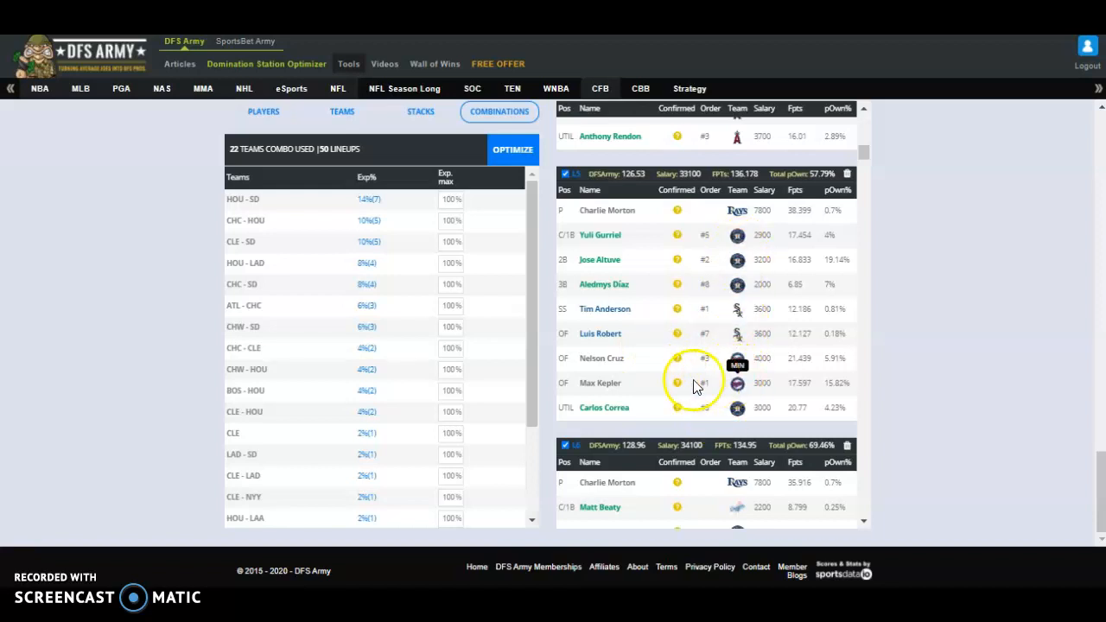
{"action": "scroll", "coordinate": [626, 372], "scroll_direction": "down", "scroll_amount": 2}
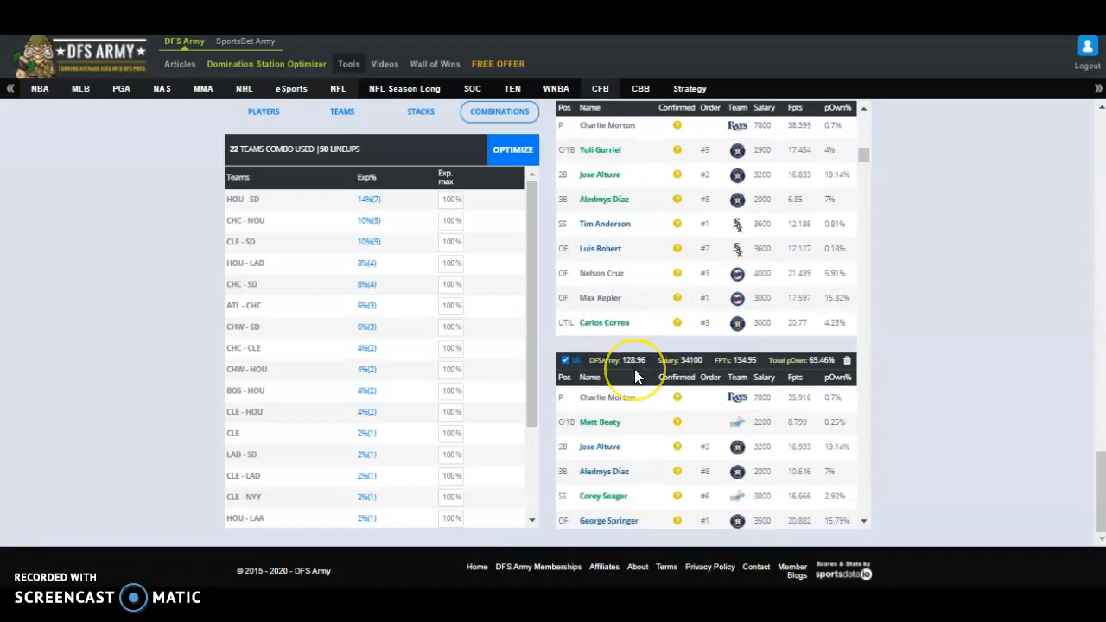
{"action": "scroll", "coordinate": [637, 378], "scroll_direction": "down", "scroll_amount": 1}
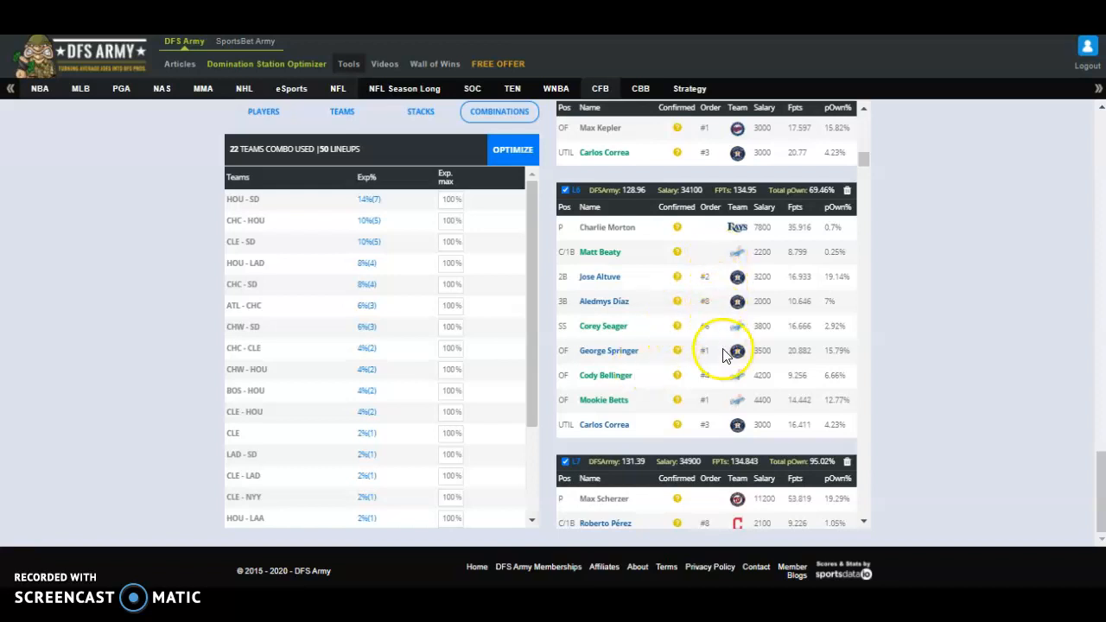
{"action": "scroll", "coordinate": [702, 398], "scroll_direction": "down", "scroll_amount": 2}
{"action": "scroll", "coordinate": [701, 393], "scroll_direction": "down", "scroll_amount": 1}
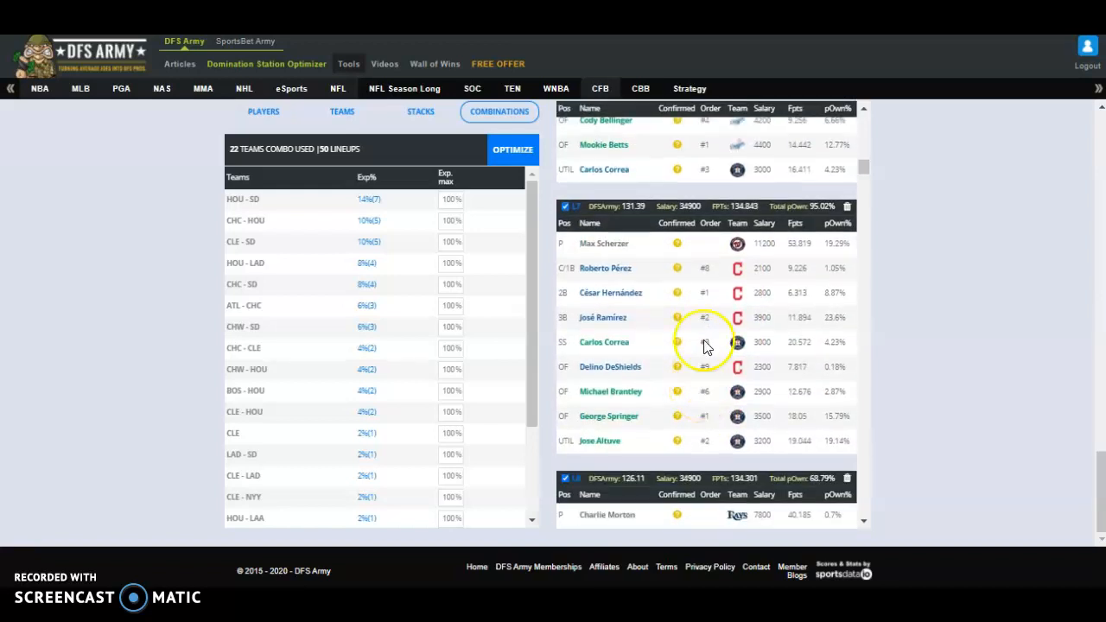
{"action": "scroll", "coordinate": [702, 419], "scroll_direction": "down", "scroll_amount": 1}
{"action": "scroll", "coordinate": [701, 419], "scroll_direction": "down", "scroll_amount": 2}
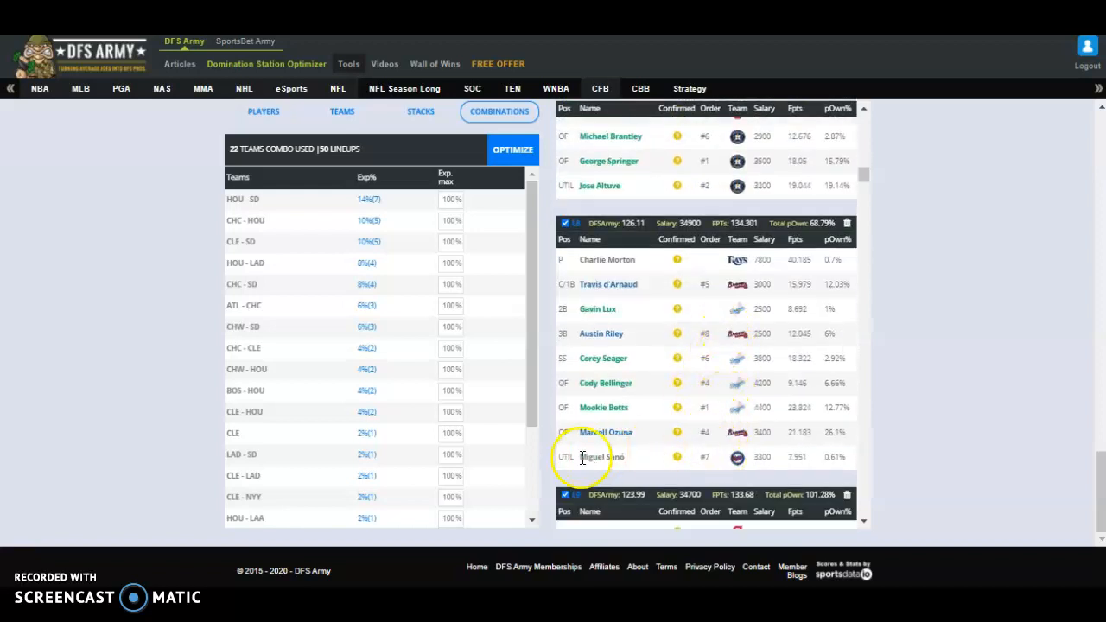
Step: Examine the team stacks in lineups L9 through L11 and skim the following lineups up to L23
{"action": "scroll", "coordinate": [644, 456], "scroll_direction": "down", "scroll_amount": 3}
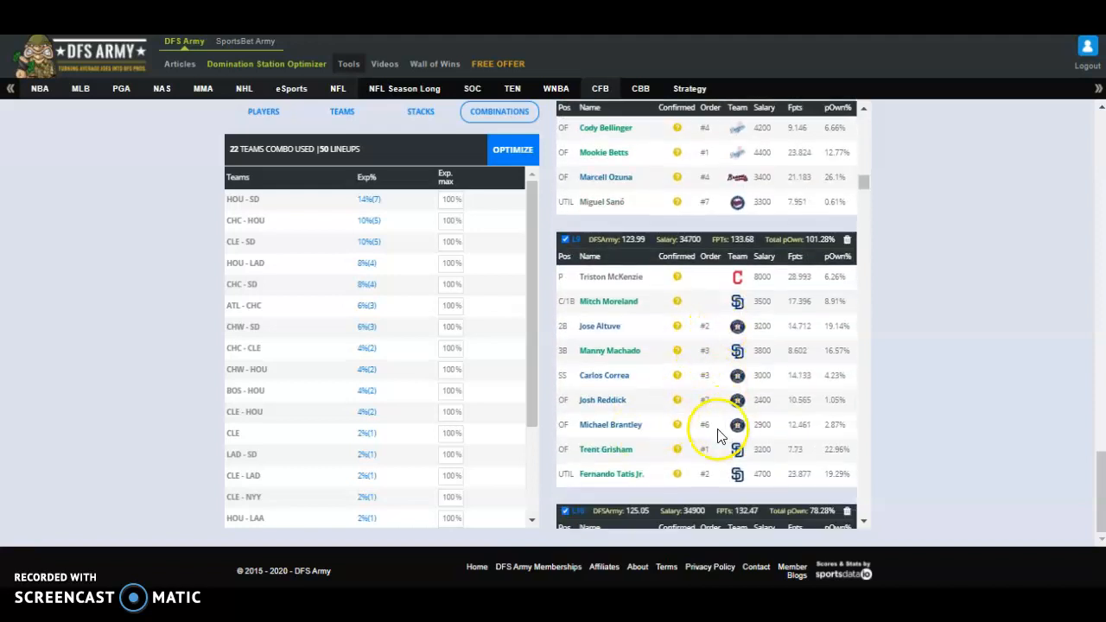
{"action": "scroll", "coordinate": [664, 429], "scroll_direction": "down", "scroll_amount": 2}
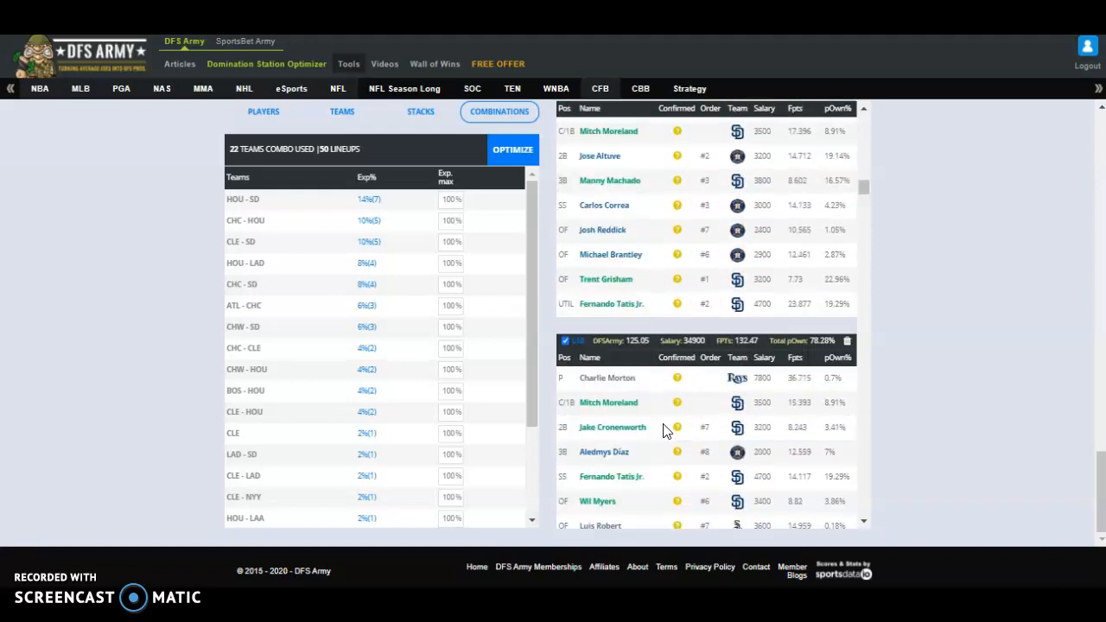
{"action": "scroll", "coordinate": [663, 429], "scroll_direction": "down", "scroll_amount": 1}
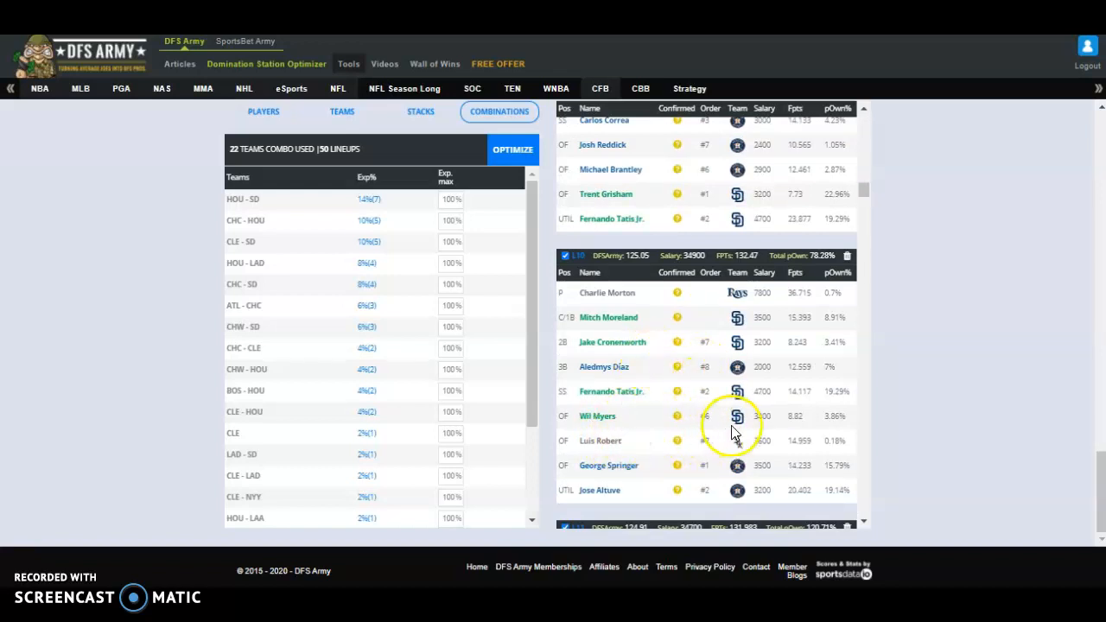
{"action": "scroll", "coordinate": [644, 406], "scroll_direction": "down", "scroll_amount": 3}
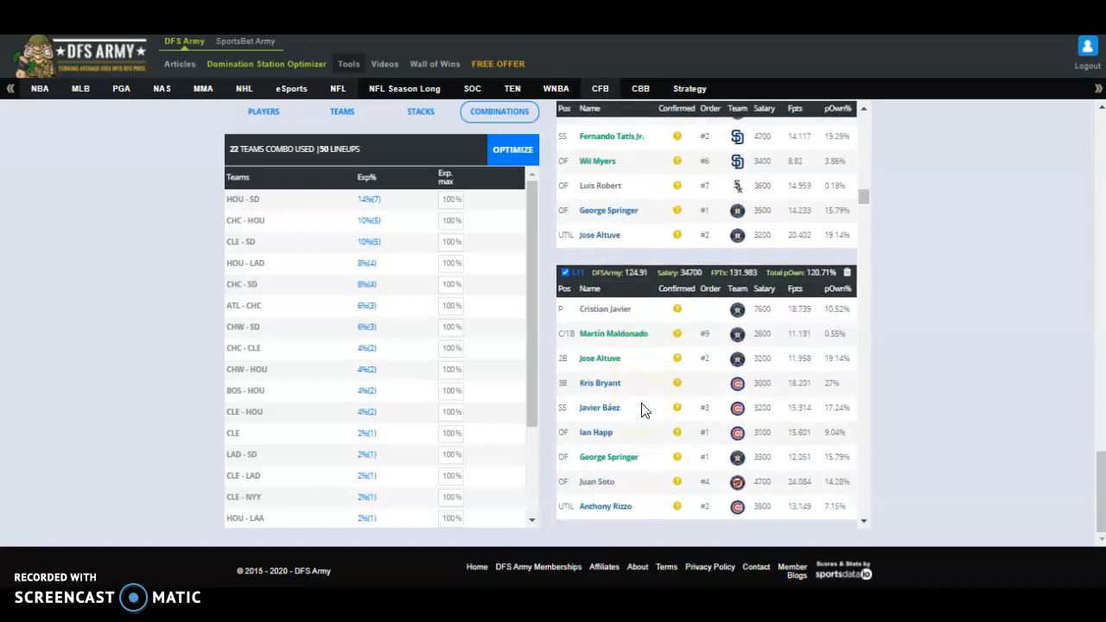
{"action": "scroll", "coordinate": [646, 408], "scroll_direction": "down", "scroll_amount": 7}
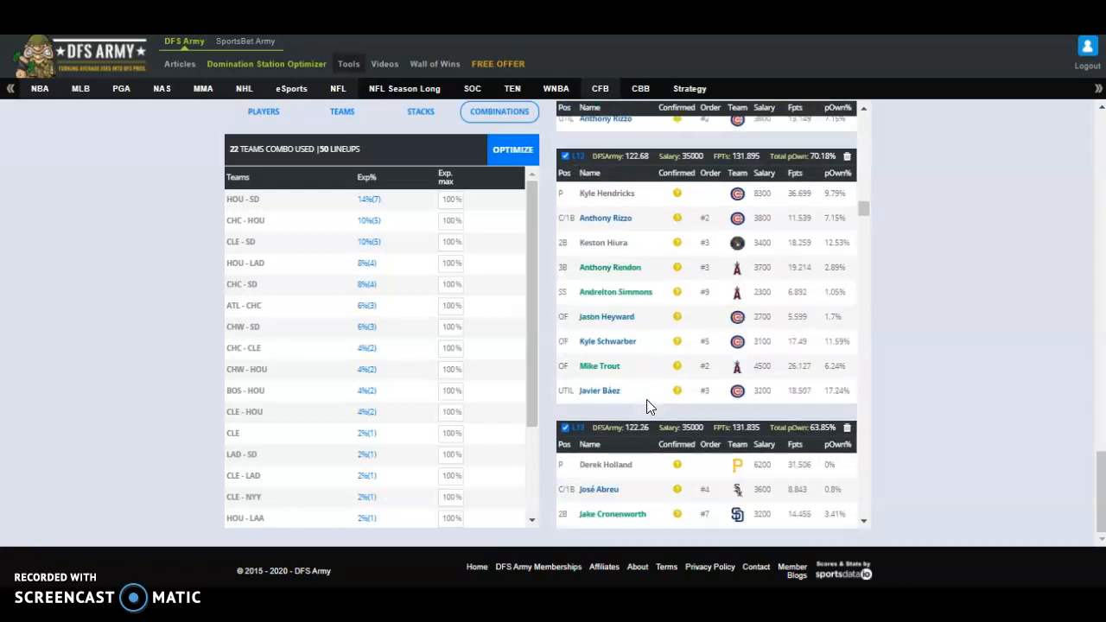
{"action": "scroll", "coordinate": [647, 403], "scroll_direction": "down", "scroll_amount": 15}
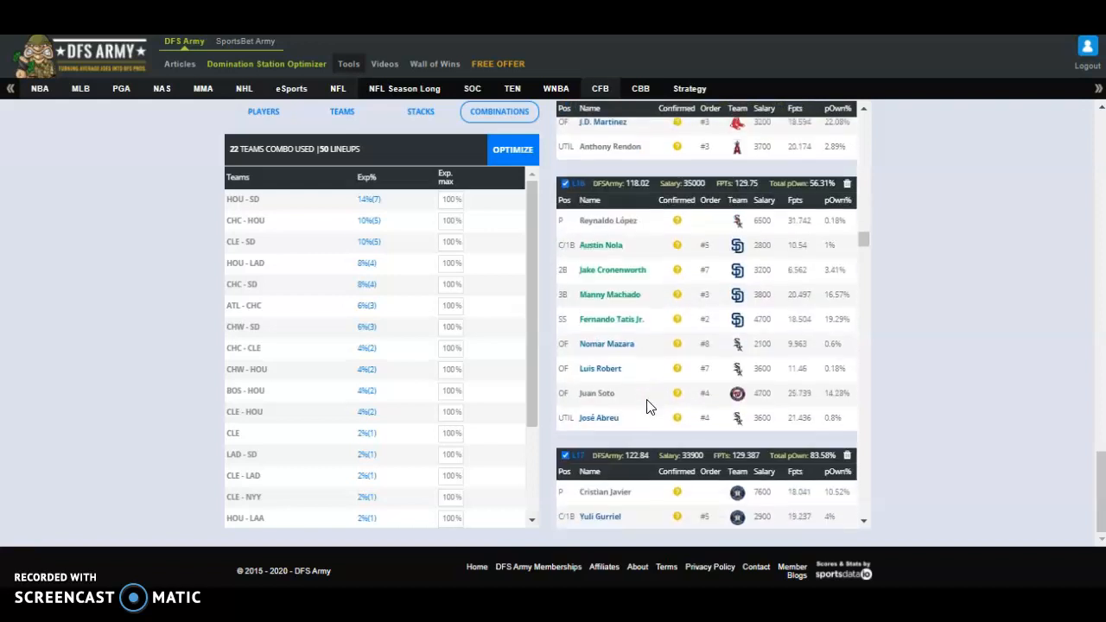
{"action": "scroll", "coordinate": [650, 408], "scroll_direction": "down", "scroll_amount": 12}
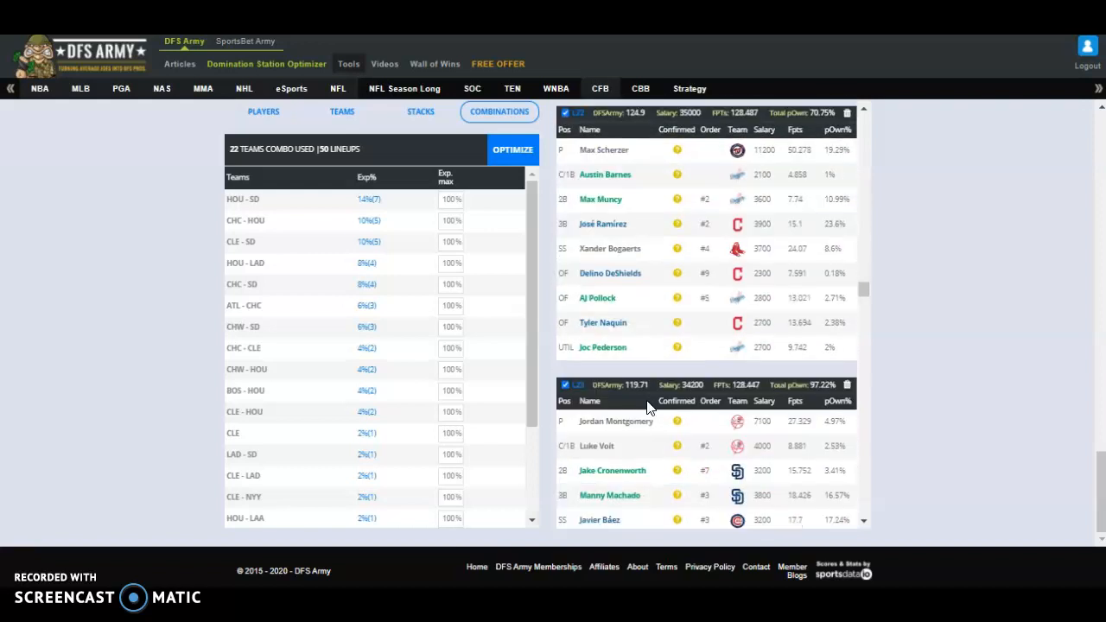
{"action": "scroll", "coordinate": [650, 408], "scroll_direction": "down", "scroll_amount": 2}
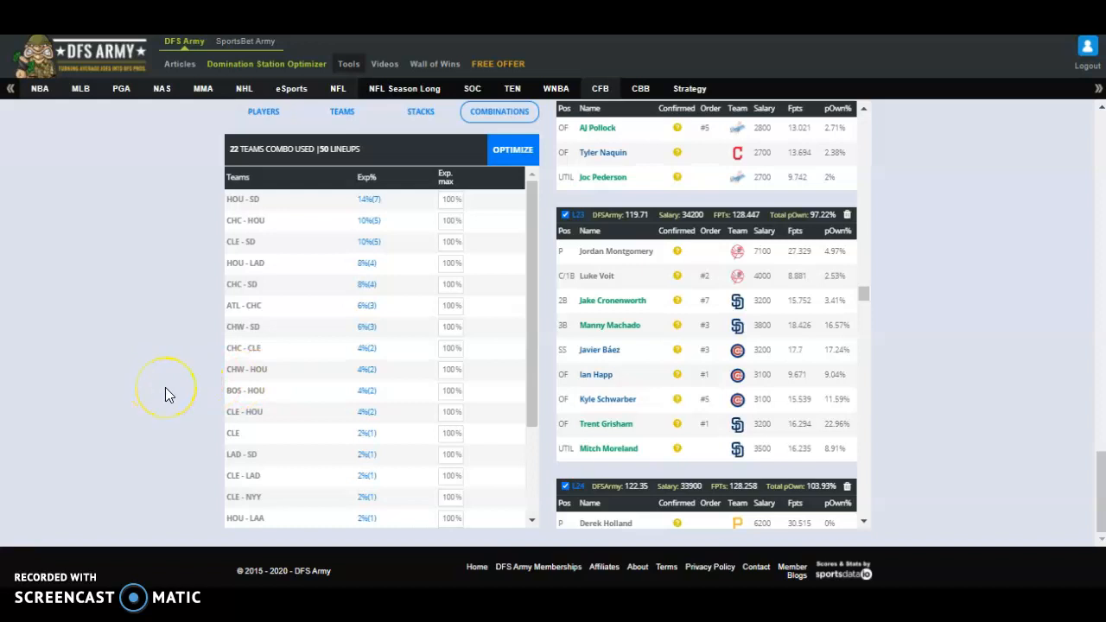
Step: Review the player exposures of the generated lineups, filtered to catchers and to first basemen
{"action": "scroll", "coordinate": [165, 387], "scroll_direction": "up", "scroll_amount": 10}
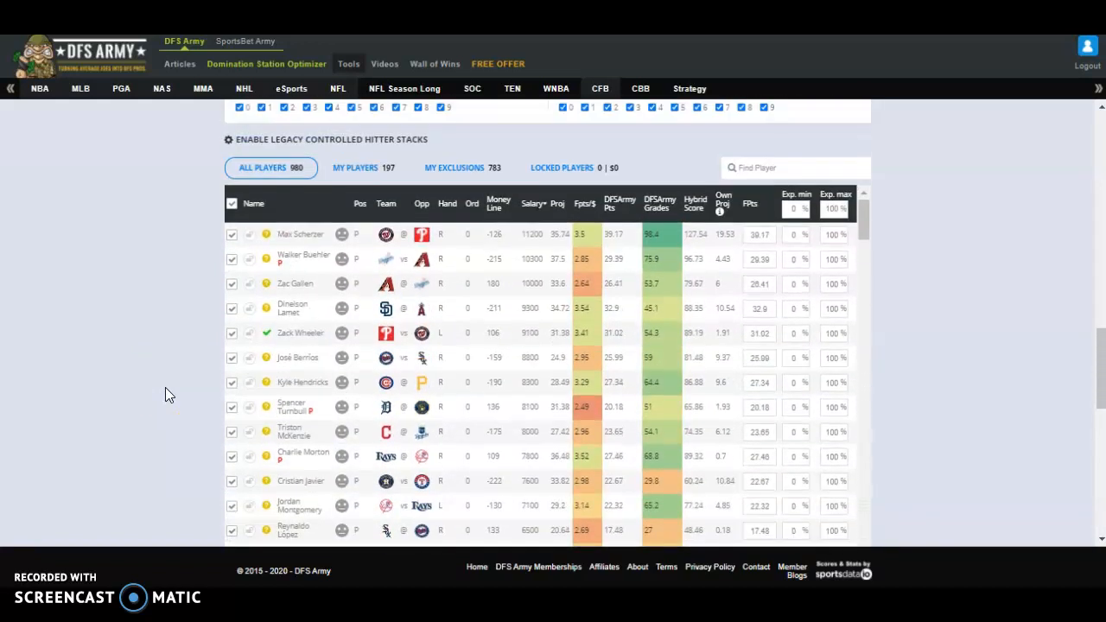
{"action": "scroll", "coordinate": [165, 387], "scroll_direction": "down", "scroll_amount": 10}
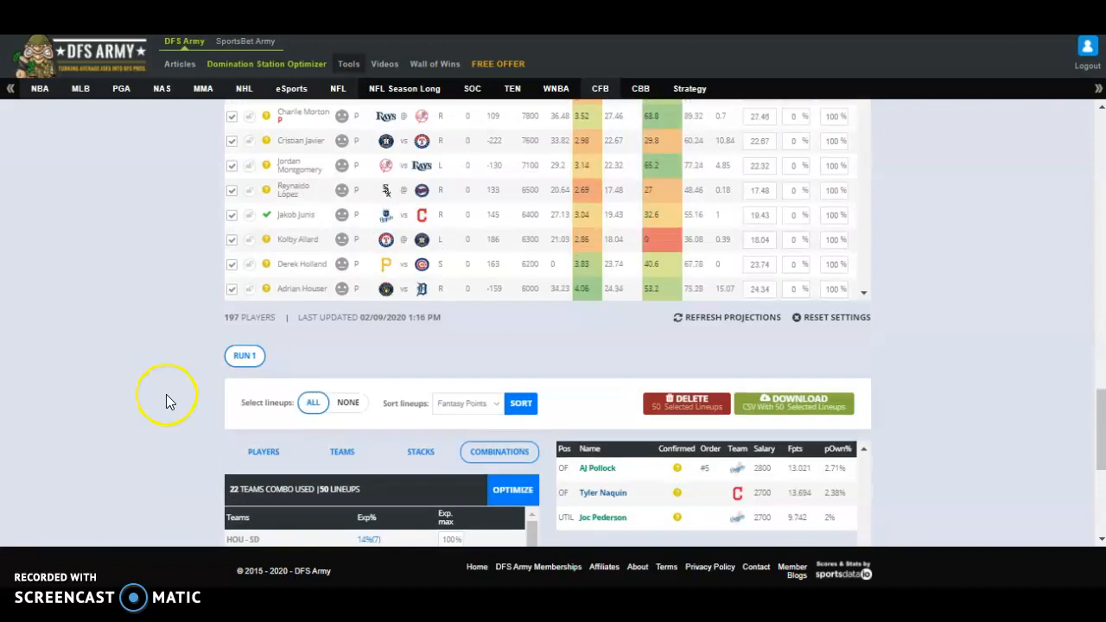
{"action": "left_click", "coordinate": [257, 281]}
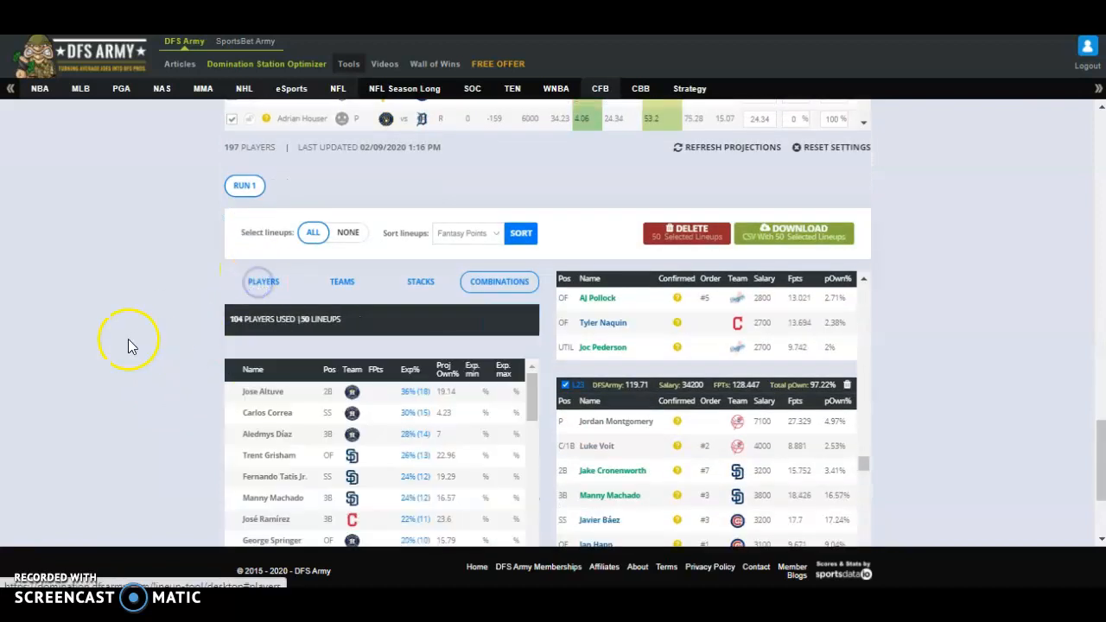
{"action": "scroll", "coordinate": [128, 341], "scroll_direction": "down", "scroll_amount": 2}
{"action": "left_click", "coordinate": [320, 177]}
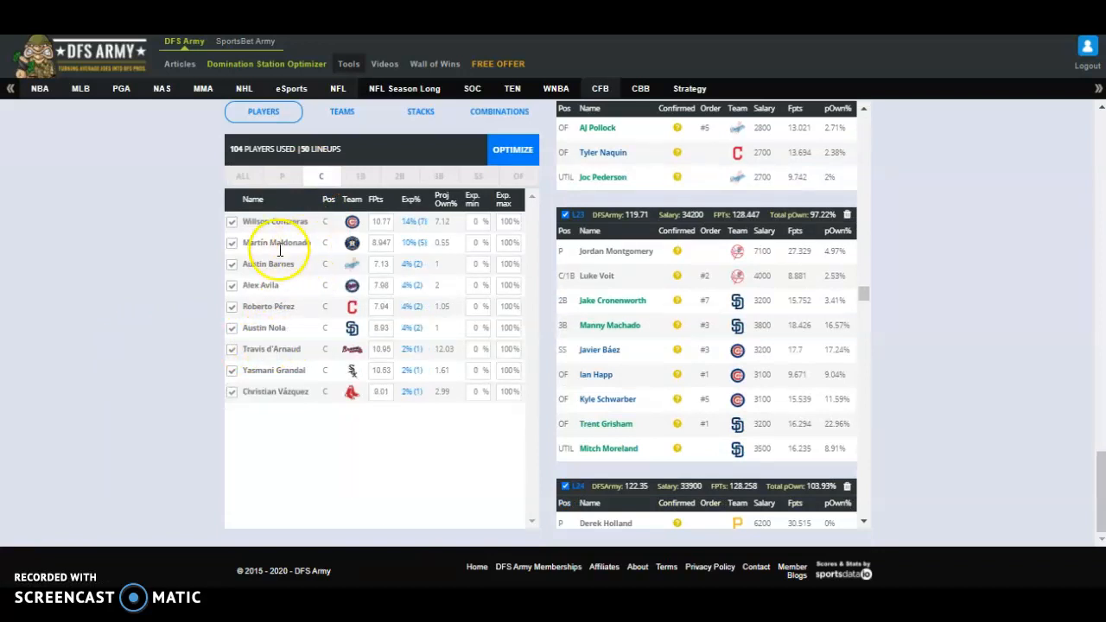
{"action": "left_click", "coordinate": [361, 177]}
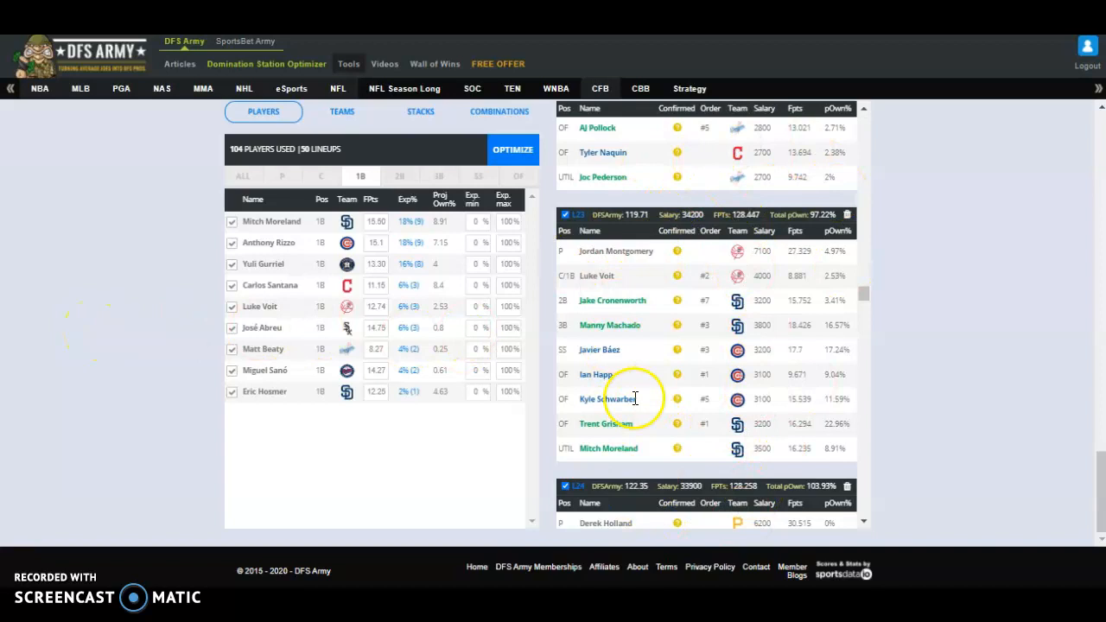
Step: Review the team selections and exposure limits in the Stack 1 and Stack 2 hitter rules again
{"action": "scroll", "coordinate": [91, 389], "scroll_direction": "up", "scroll_amount": 10}
{"action": "scroll", "coordinate": [91, 388], "scroll_direction": "up", "scroll_amount": 1}
{"action": "scroll", "coordinate": [133, 363], "scroll_direction": "down", "scroll_amount": 3}
{"action": "scroll", "coordinate": [131, 358], "scroll_direction": "up", "scroll_amount": 1}
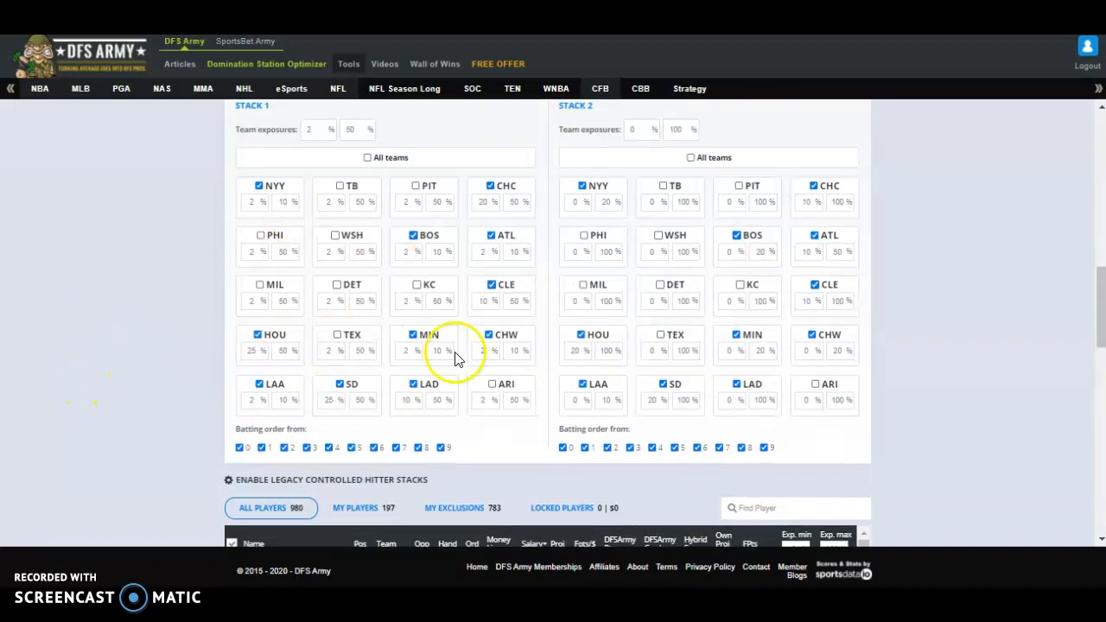